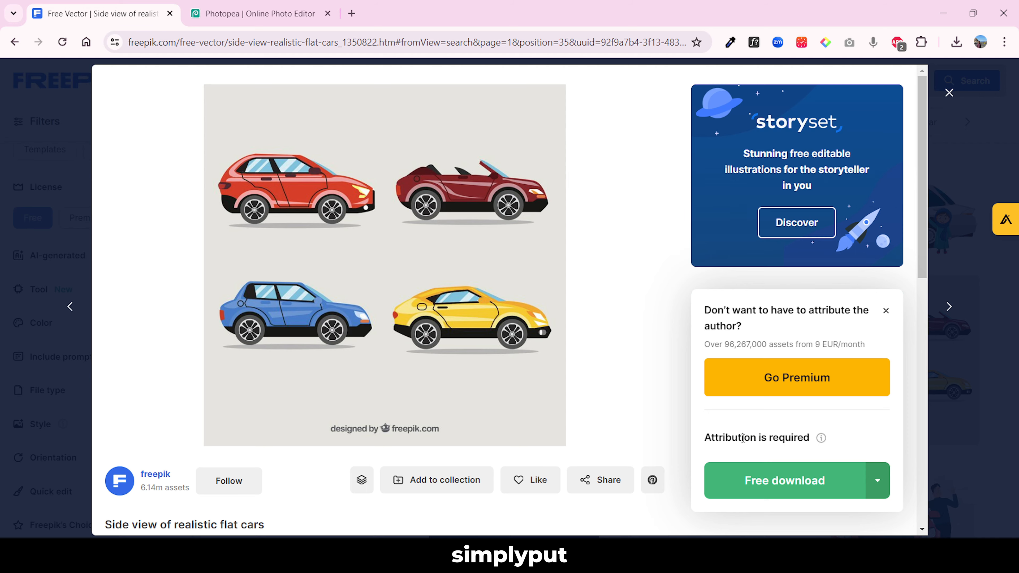
- Bring up the flat cars vector's download options, and open the downloaded 1350822_179745-OX18B9-67.ai in Photopea
{"action": "left_click", "coordinate": [877, 481]}
{"action": "scroll", "coordinate": [785, 374], "scroll_direction": "down", "scroll_amount": 5}
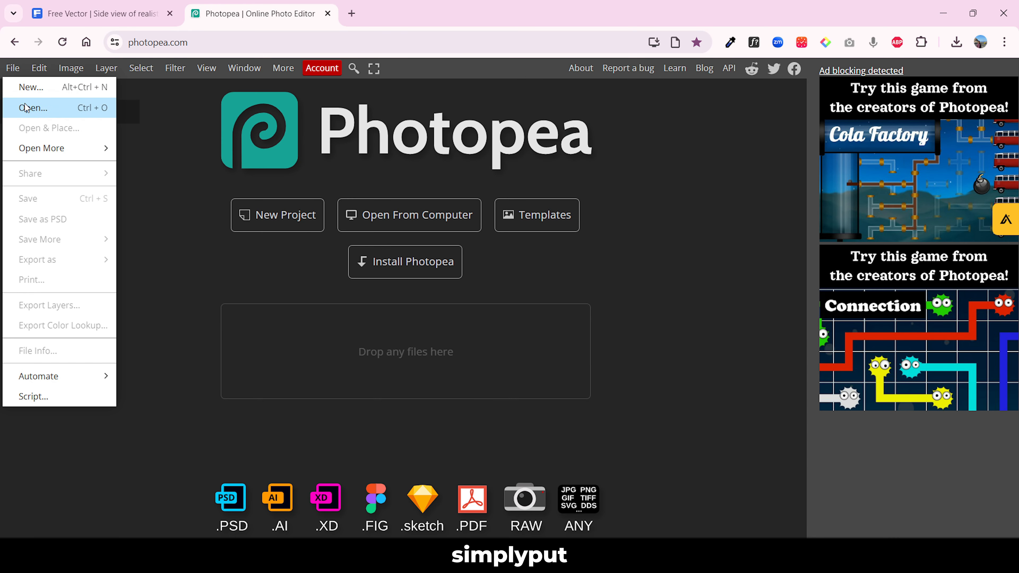
{"action": "left_click", "coordinate": [28, 105]}
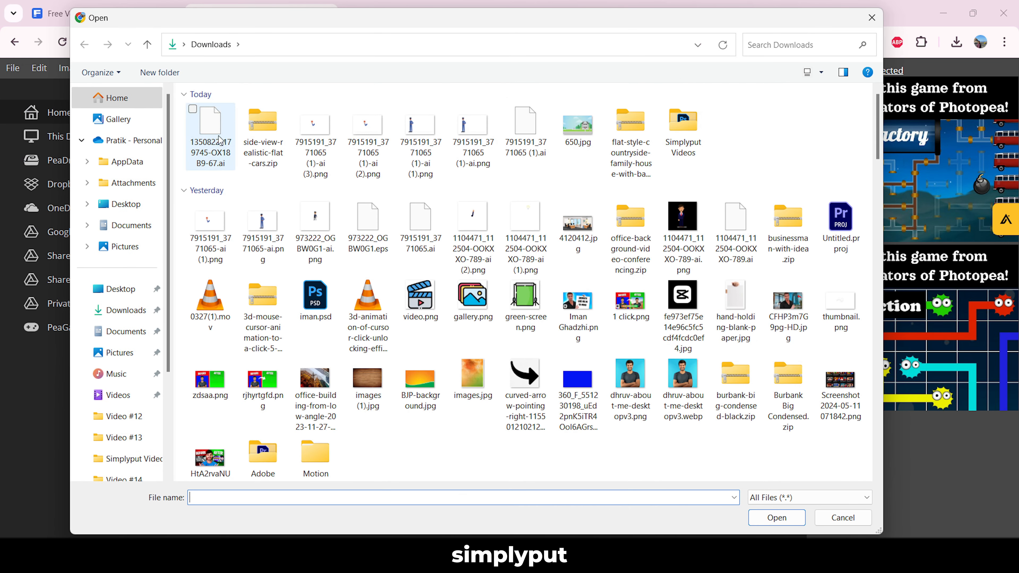
{"action": "left_click", "coordinate": [220, 140]}
{"action": "left_click", "coordinate": [776, 517]}
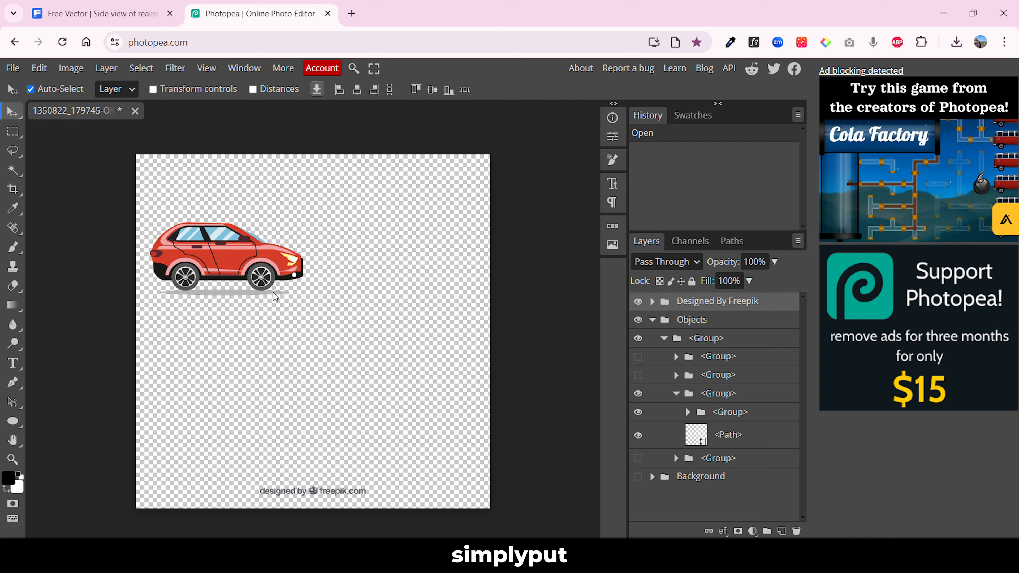
- Hide the shadow path beneath the red car
{"action": "left_click", "coordinate": [638, 436]}
{"action": "left_click", "coordinate": [638, 435]}
{"action": "left_click", "coordinate": [638, 435]}
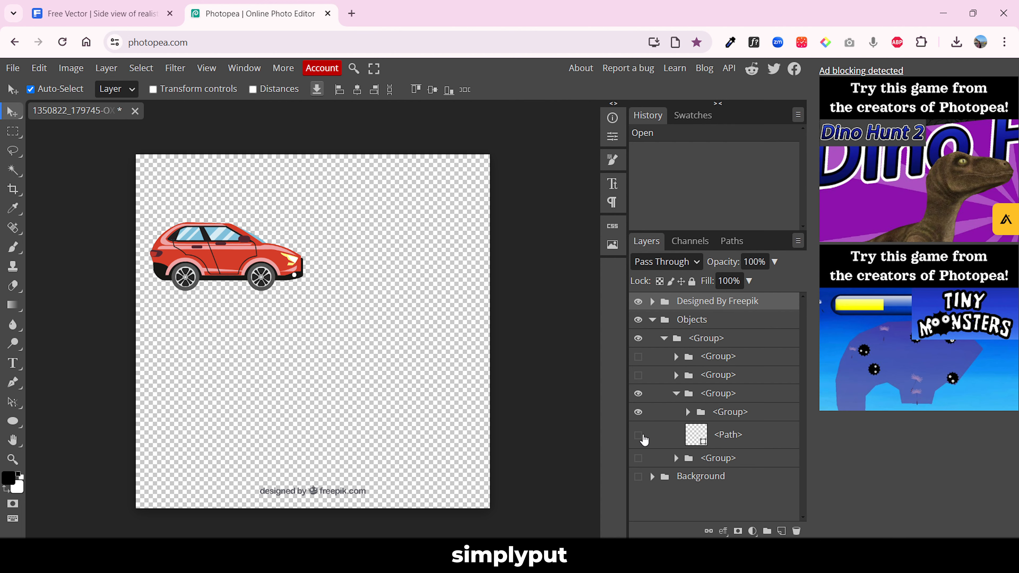
{"action": "left_click", "coordinate": [638, 435]}
- Locate the red car's two wheel groups among its layers and hide both of them
{"action": "scroll", "coordinate": [642, 446], "scroll_direction": "down", "scroll_amount": 5}
{"action": "left_click", "coordinate": [641, 456]}
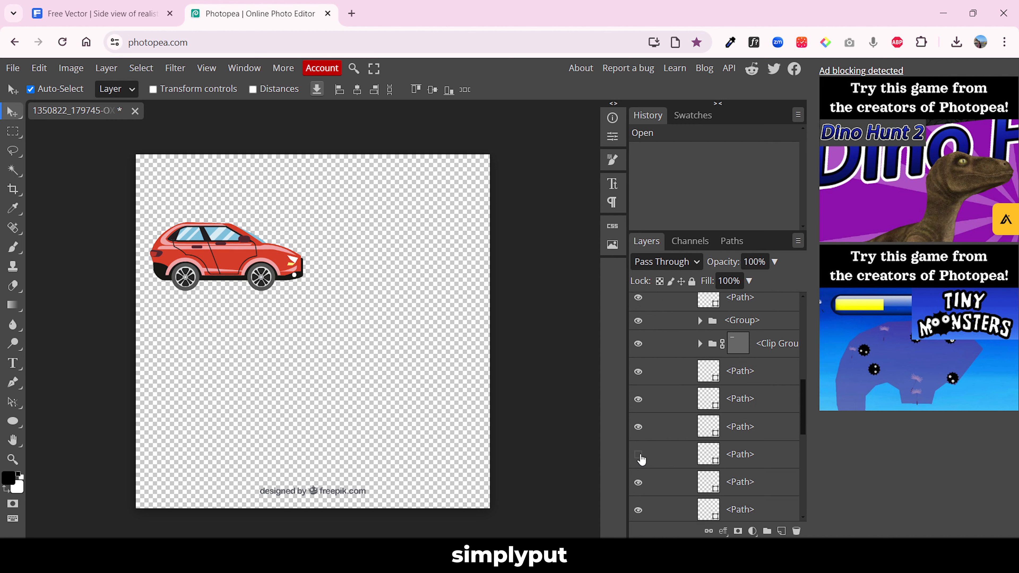
{"action": "scroll", "coordinate": [640, 457], "scroll_direction": "down", "scroll_amount": 3}
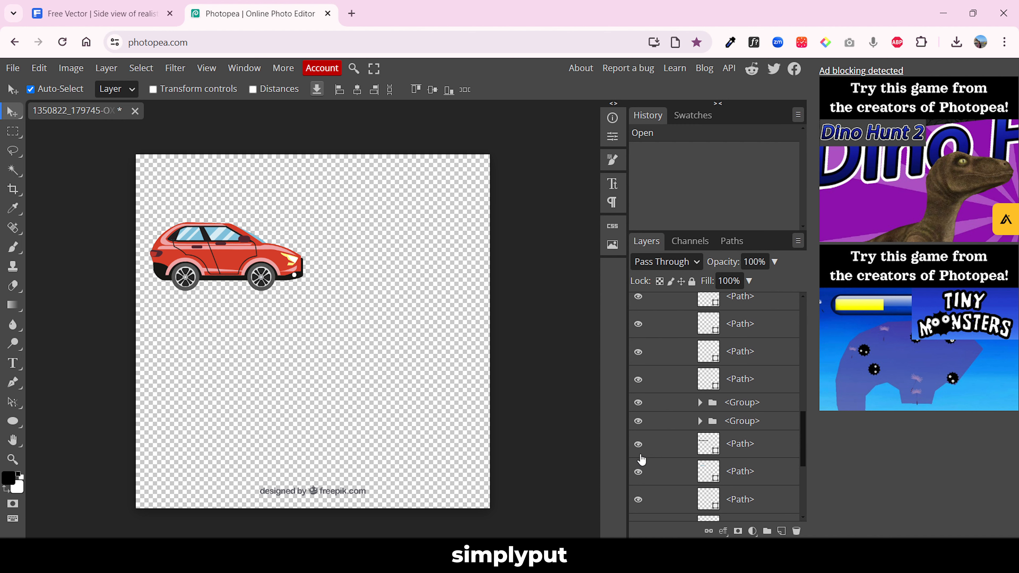
{"action": "left_click", "coordinate": [638, 400]}
{"action": "left_click", "coordinate": [638, 418]}
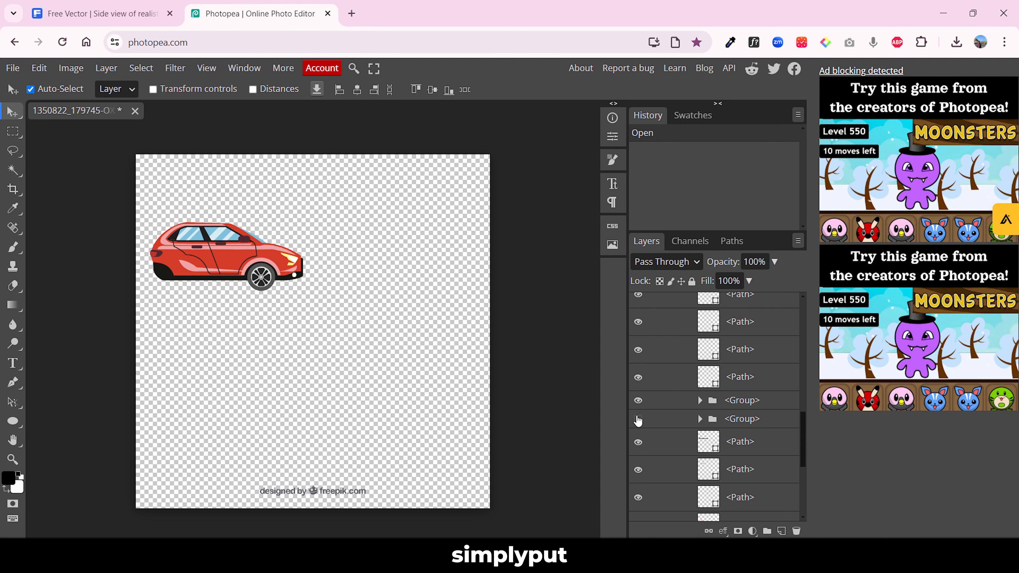
{"action": "left_click", "coordinate": [638, 419]}
{"action": "left_click", "coordinate": [638, 419]}
{"action": "left_click", "coordinate": [638, 401]}
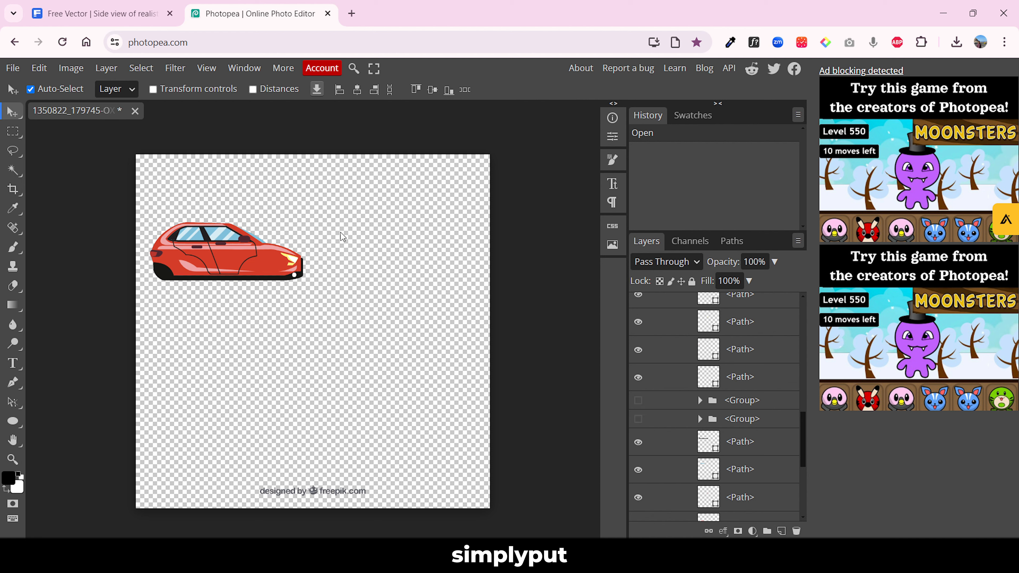
- Export the red car body without wheels as a PNG image
{"action": "left_click", "coordinate": [13, 68]}
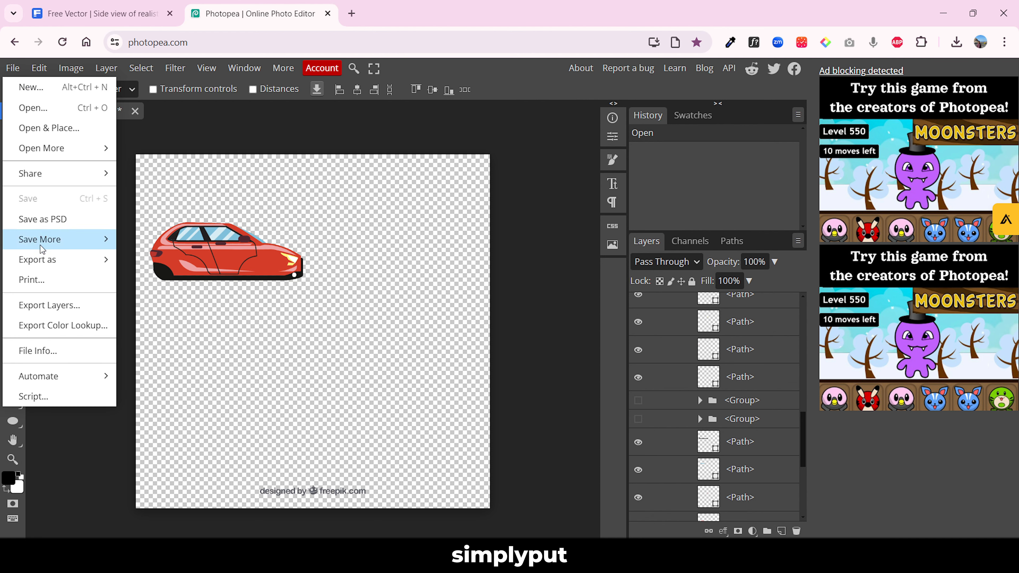
{"action": "mouse_move", "coordinate": [45, 260]}
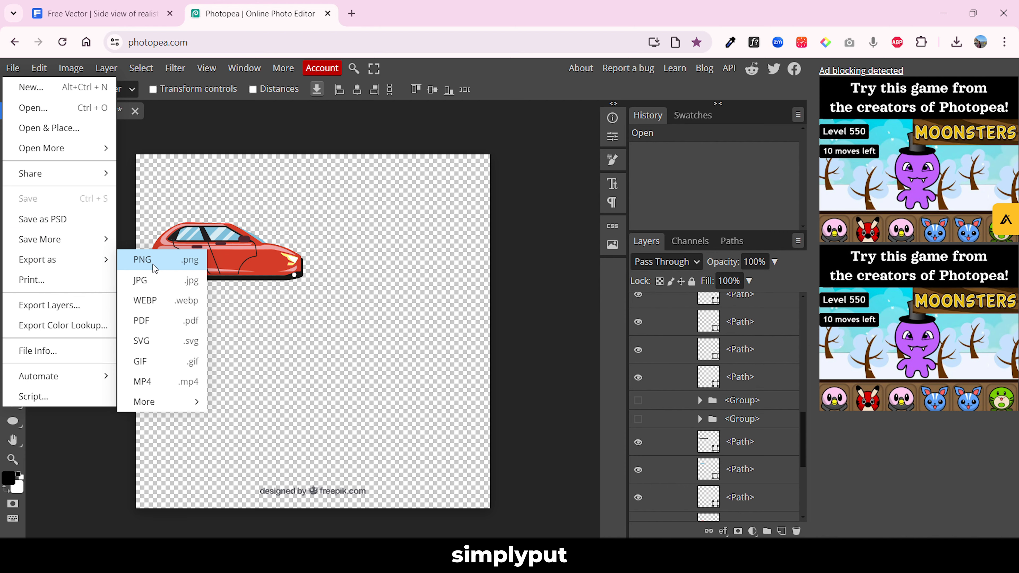
{"action": "left_click", "coordinate": [155, 268]}
{"action": "key", "text": "Escape"}
- Show the wheel groups again and hide all car body paths and the front wheel group, leaving only the rear wheel
{"action": "left_click_drag", "start_coordinate": [638, 400], "coordinate": [641, 476]}
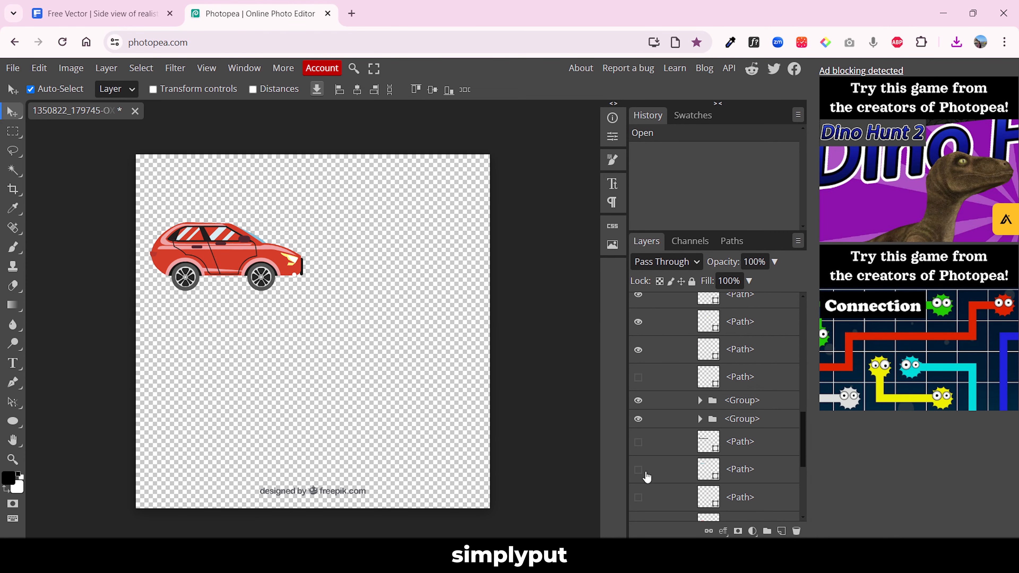
{"action": "scroll", "coordinate": [666, 365], "scroll_direction": "up", "scroll_amount": 2}
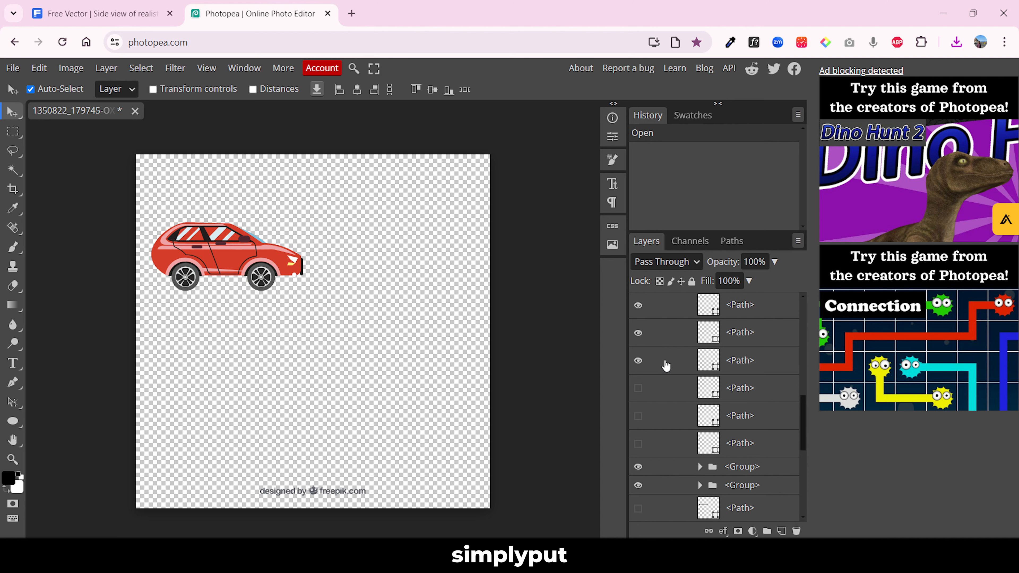
{"action": "left_click", "coordinate": [638, 306]}
{"action": "scroll", "coordinate": [638, 357], "scroll_direction": "up", "scroll_amount": 3}
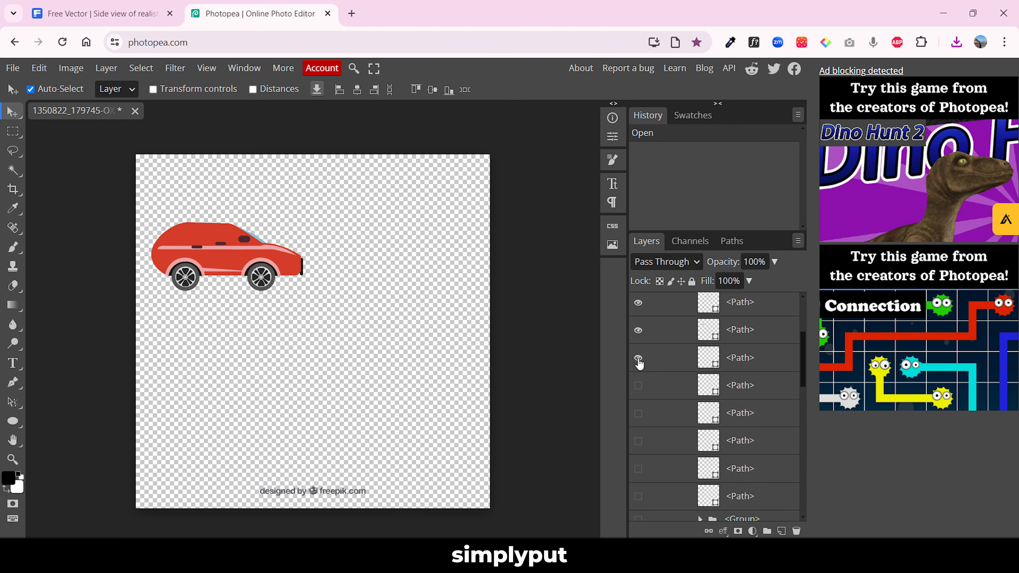
{"action": "left_click", "coordinate": [638, 400]}
{"action": "left_click", "coordinate": [639, 405]}
{"action": "scroll", "coordinate": [639, 447], "scroll_direction": "down", "scroll_amount": 3}
{"action": "left_click", "coordinate": [639, 443]}
{"action": "scroll", "coordinate": [640, 447], "scroll_direction": "down", "scroll_amount": 2}
{"action": "left_click", "coordinate": [640, 447]}
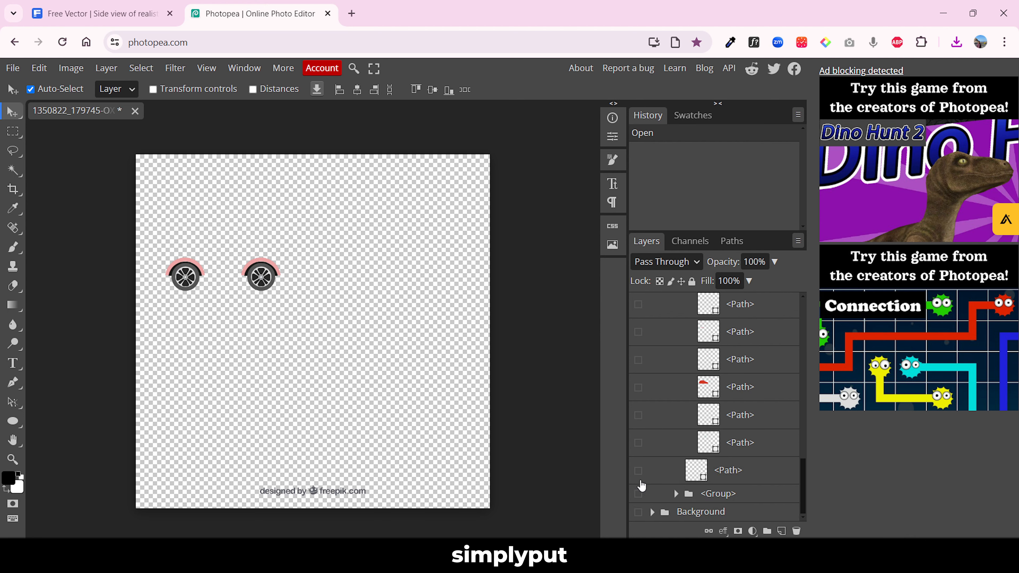
{"action": "left_click", "coordinate": [640, 406]}
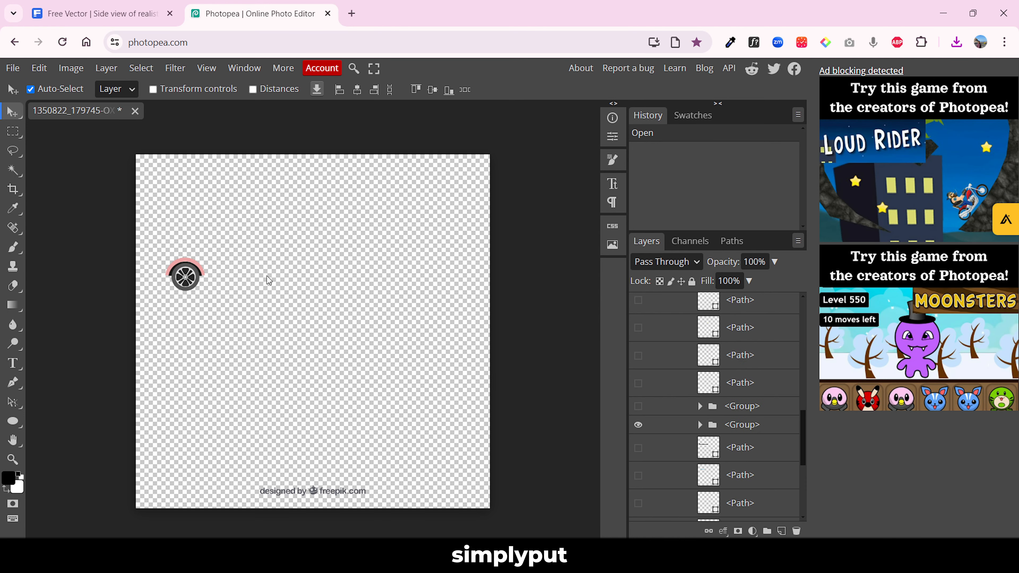
- Expand the front wheel group in the layers and move the visible rear wheel to the middle of the canvas
{"action": "left_click", "coordinate": [700, 405]}
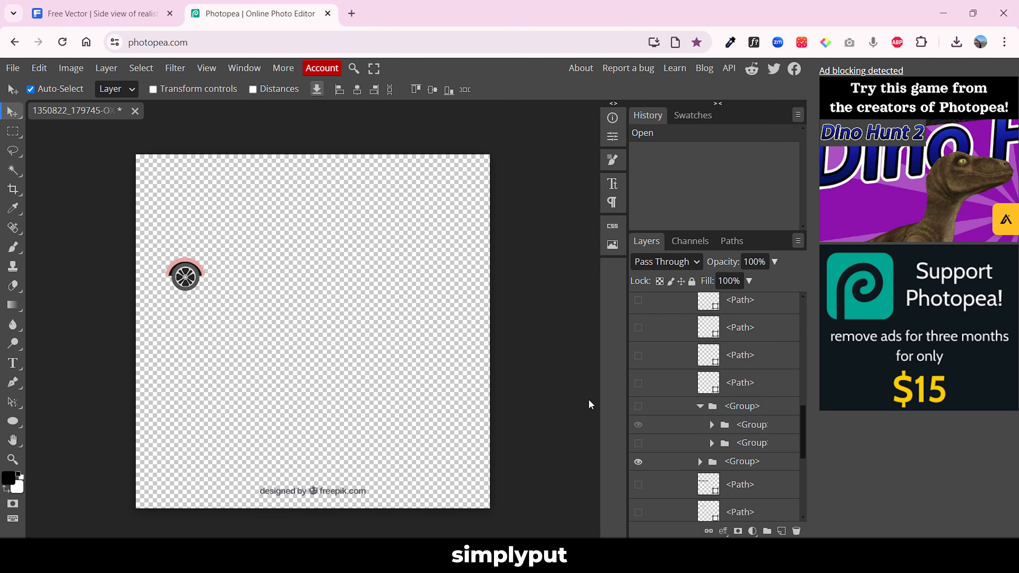
{"action": "left_click_drag", "start_coordinate": [247, 226], "coordinate": [96, 307]}
{"action": "left_click_drag", "start_coordinate": [181, 282], "coordinate": [303, 331]}
{"action": "scroll", "coordinate": [682, 389], "scroll_direction": "down", "scroll_amount": 4}
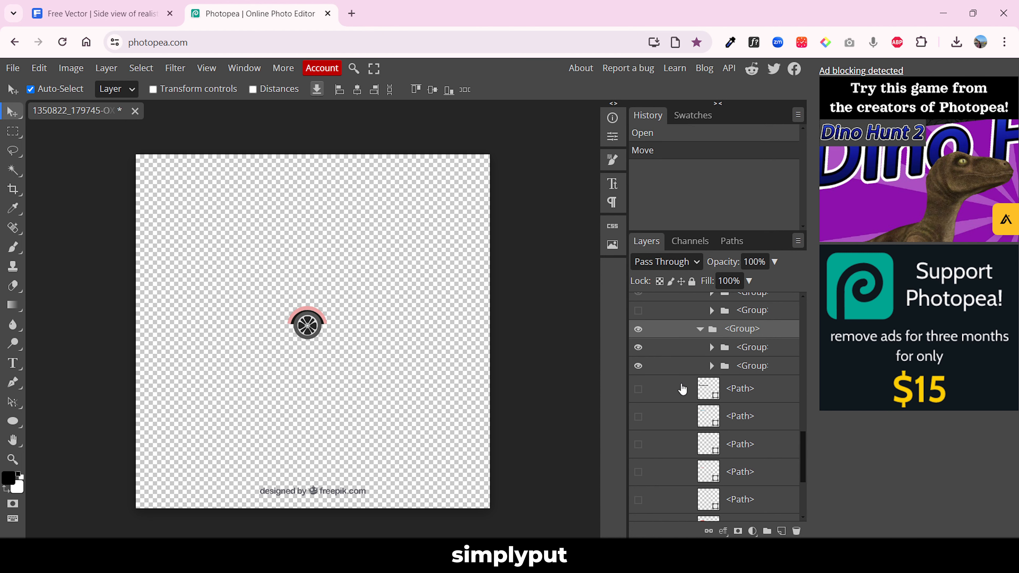
- Hide the pink wheel arch and export the isolated wheel as a 1000 × 1000 px PNG at 100% quality
{"action": "left_click", "coordinate": [637, 349]}
{"action": "left_click", "coordinate": [639, 349]}
{"action": "left_click", "coordinate": [638, 366]}
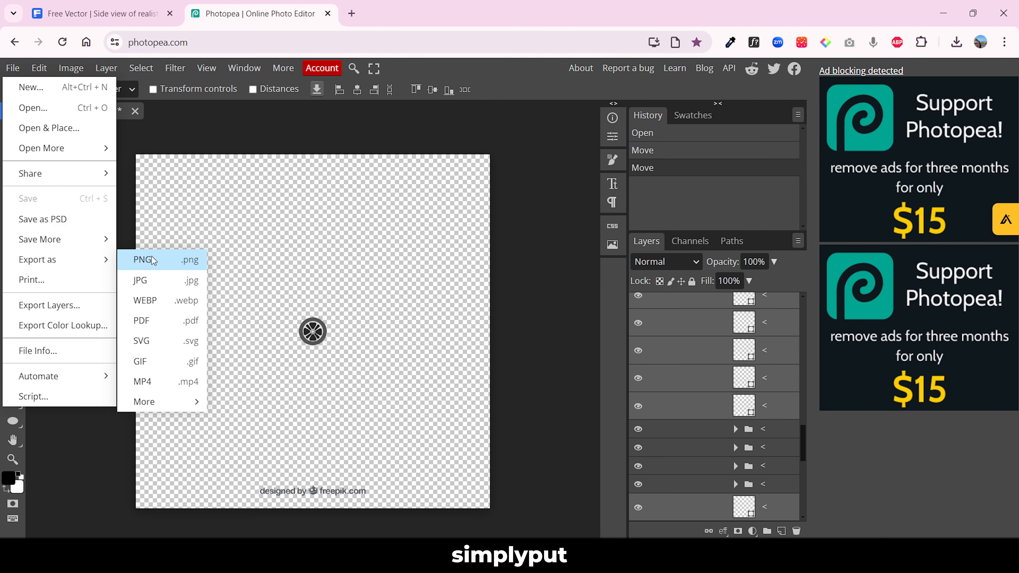
{"action": "left_click", "coordinate": [176, 257]}
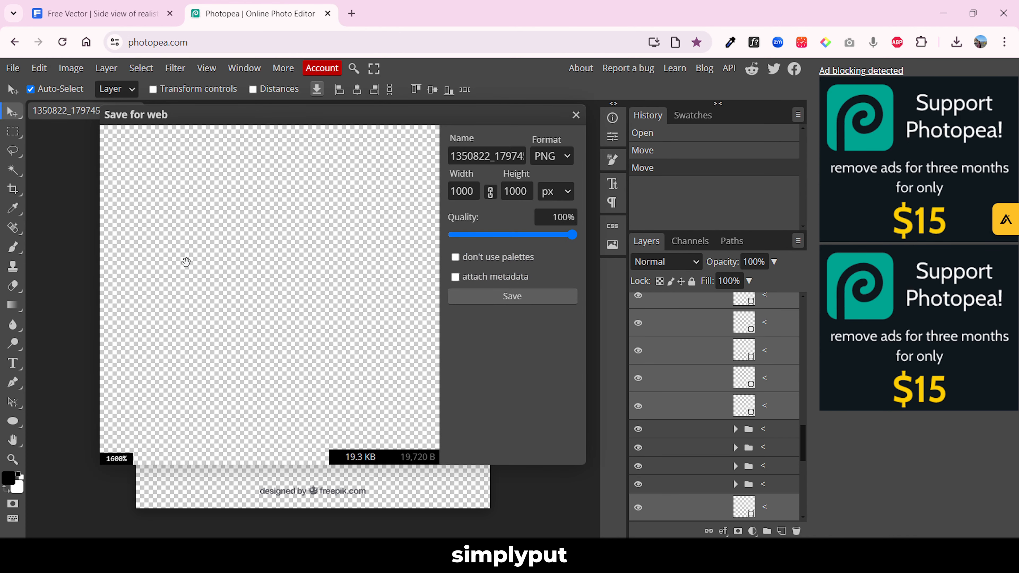
{"action": "left_click", "coordinate": [504, 301]}
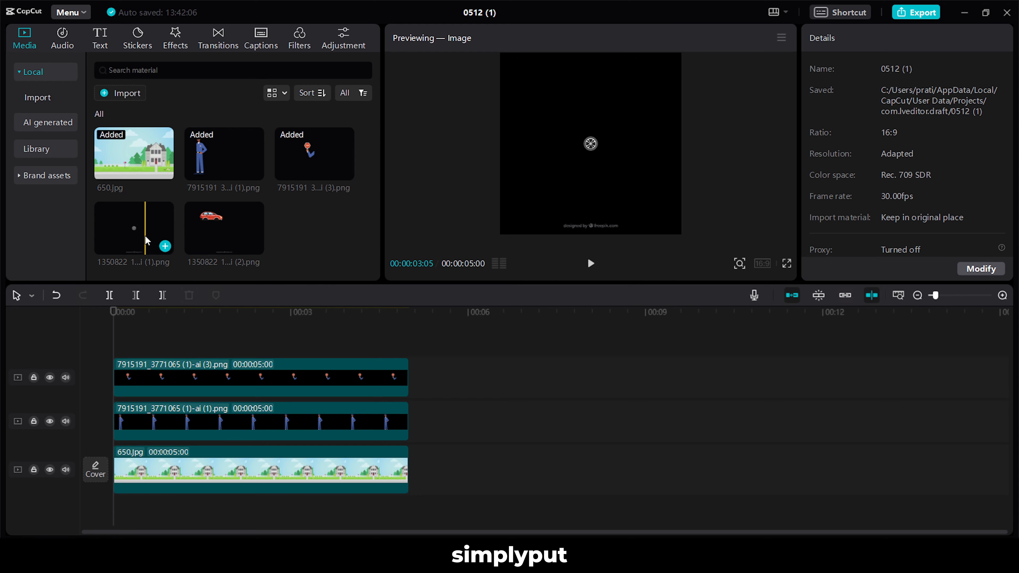
- Switch to CapCut and add the car body and wheel images on new tracks above the scene, starting at 00:00
{"action": "left_click_drag", "start_coordinate": [228, 235], "coordinate": [121, 333]}
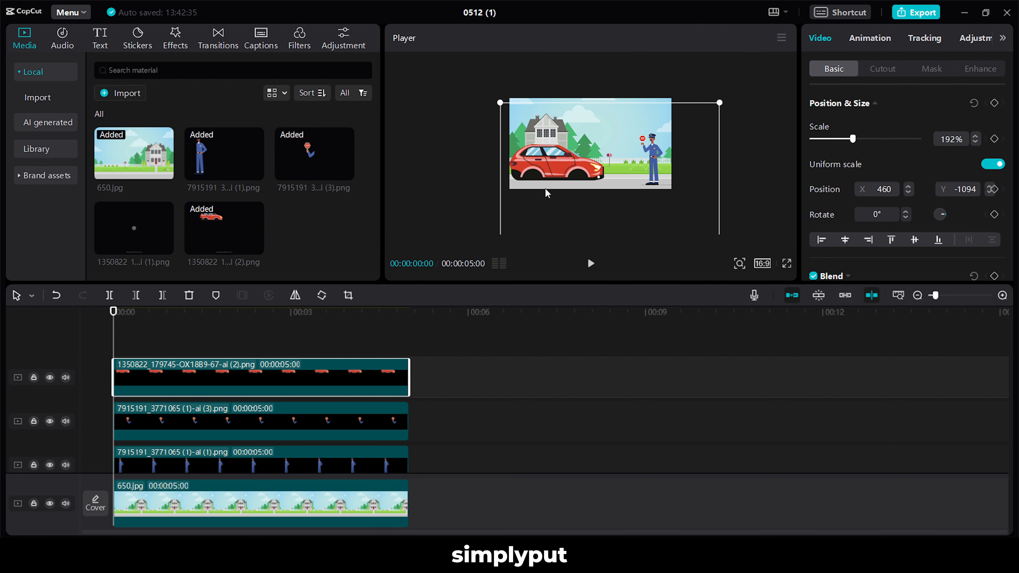
{"action": "left_click_drag", "start_coordinate": [153, 238], "coordinate": [117, 342]}
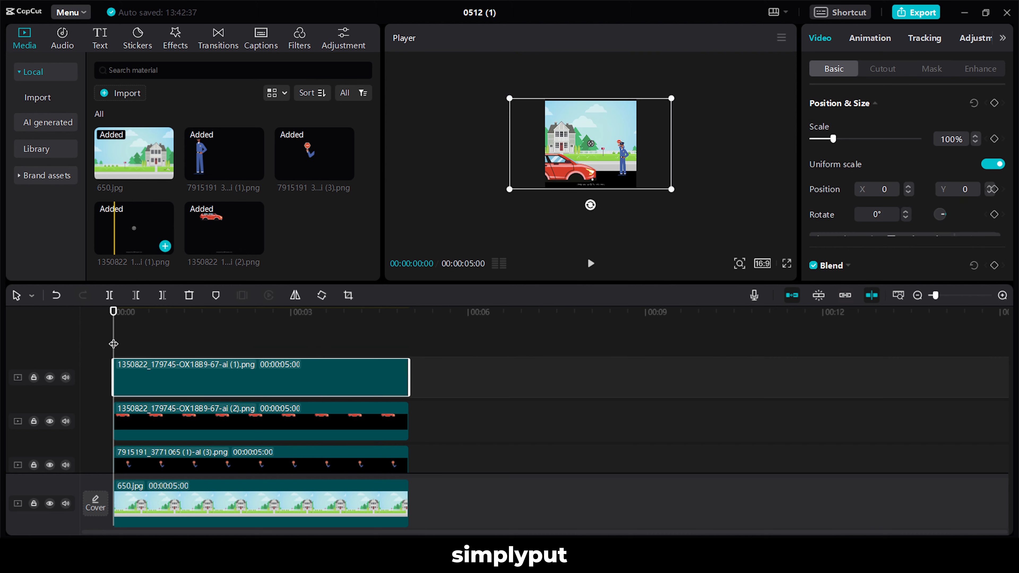
- Position the wheel image in the car's rear wheel arch at X -1381, Y -835 with 255% scale
{"action": "scroll", "coordinate": [493, 189], "scroll_direction": "up", "scroll_amount": 5}
{"action": "left_click_drag", "start_coordinate": [493, 189], "coordinate": [461, 209]}
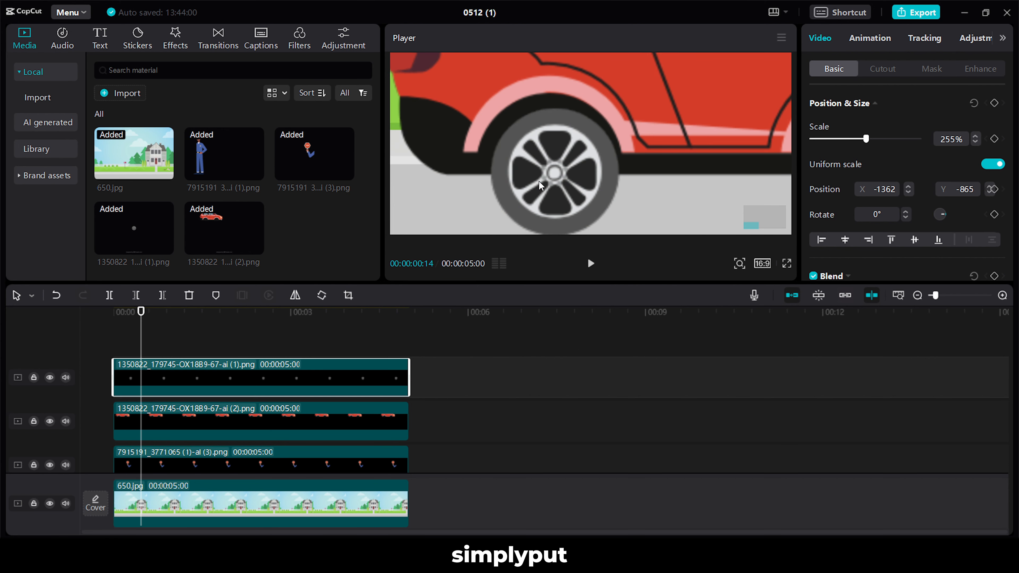
{"action": "left_click_drag", "start_coordinate": [535, 183], "coordinate": [556, 164]}
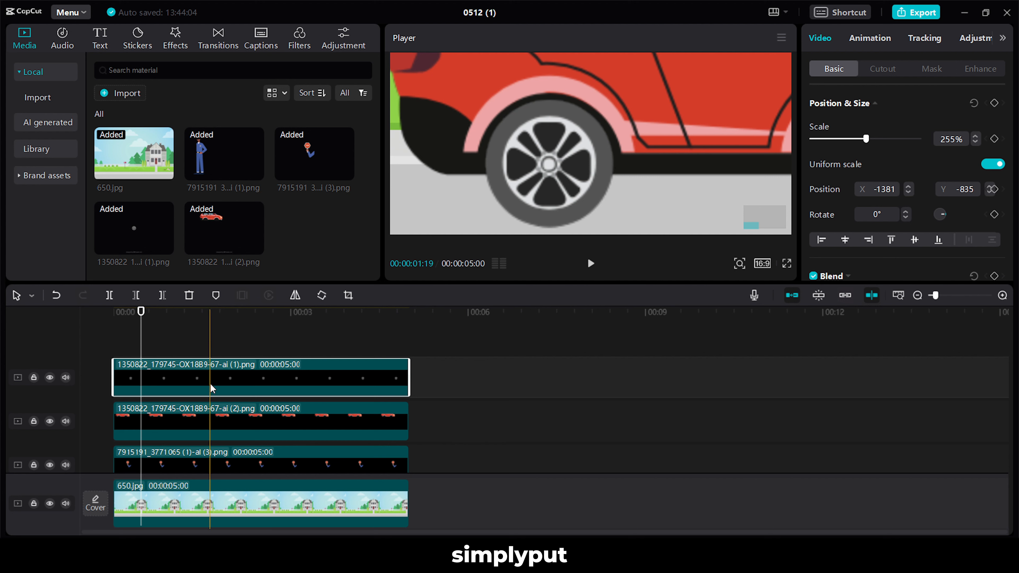
- Duplicate the wheel clip onto the track above and place the copy in the front wheel arch at X -489, Y -853
{"action": "left_click_drag", "start_coordinate": [213, 389], "coordinate": [208, 342]}
{"action": "left_click_drag", "start_coordinate": [563, 185], "coordinate": [670, 172]}
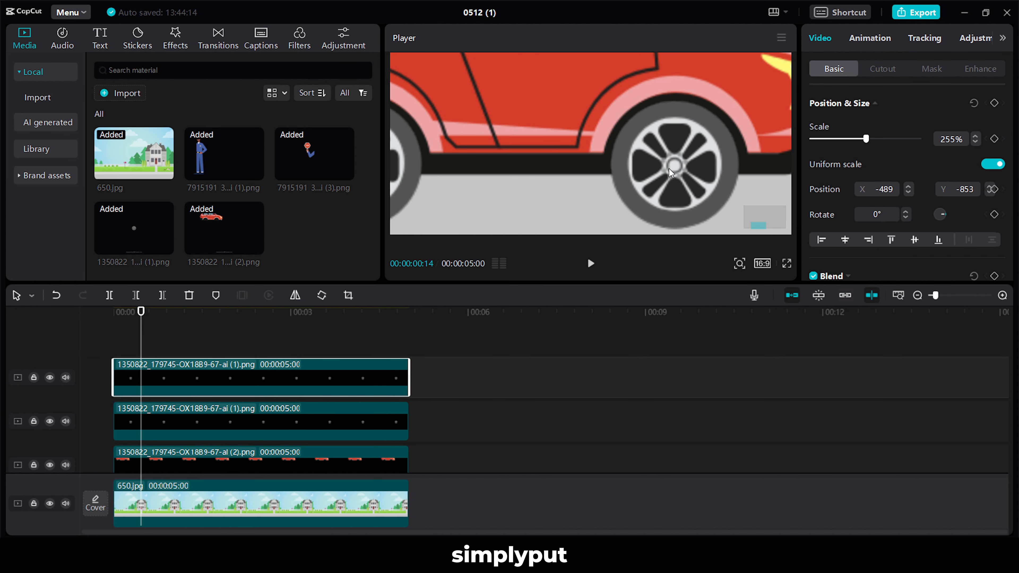
- Undo the last wheel edit and try rotating the wheel image
{"action": "key", "text": "ctrl+z"}
{"action": "left_click_drag", "start_coordinate": [948, 223], "coordinate": [937, 217]}
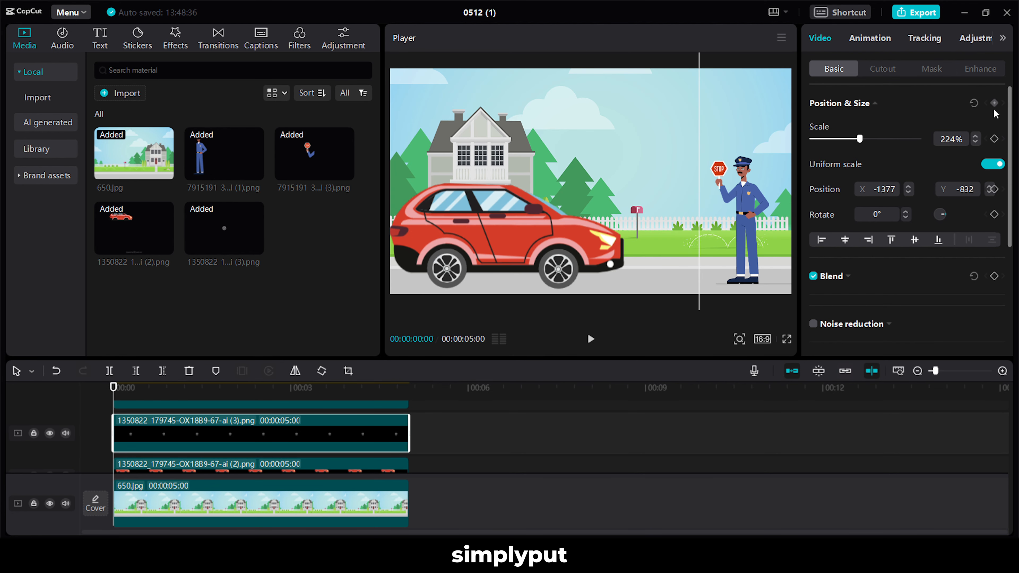
- Add Position & Size keyframes to the rear wheel clip at 00:00 and 00:00:04:29, rotating it to 250° at the end
{"action": "left_click", "coordinate": [994, 104]}
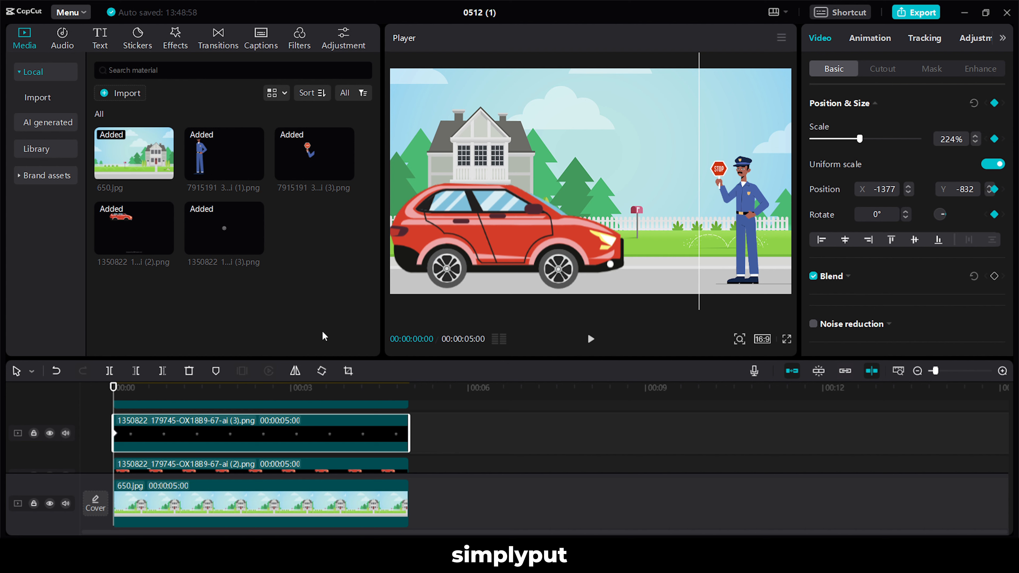
{"action": "left_click_drag", "start_coordinate": [112, 395], "coordinate": [407, 394]}
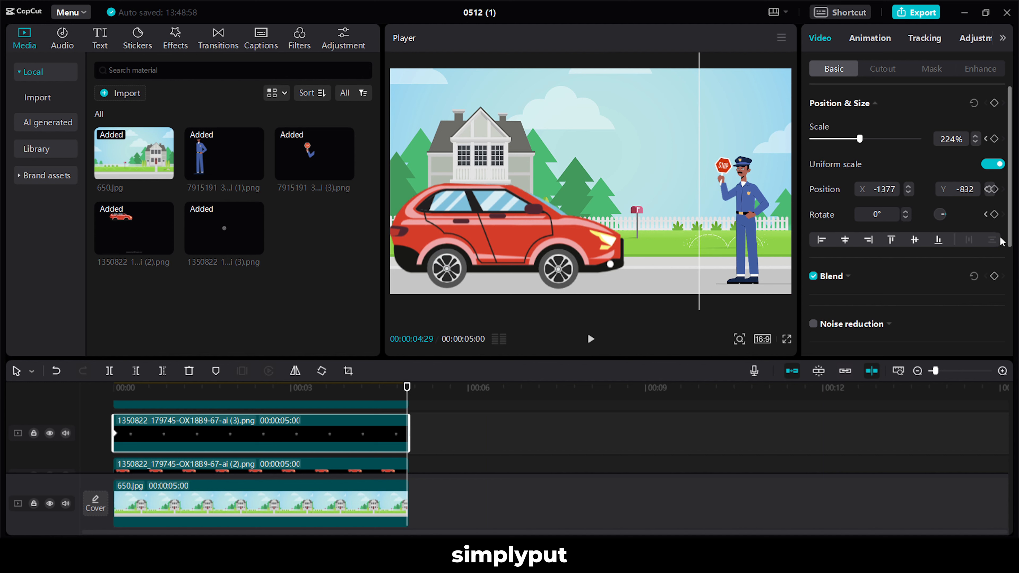
{"action": "left_click", "coordinate": [995, 104]}
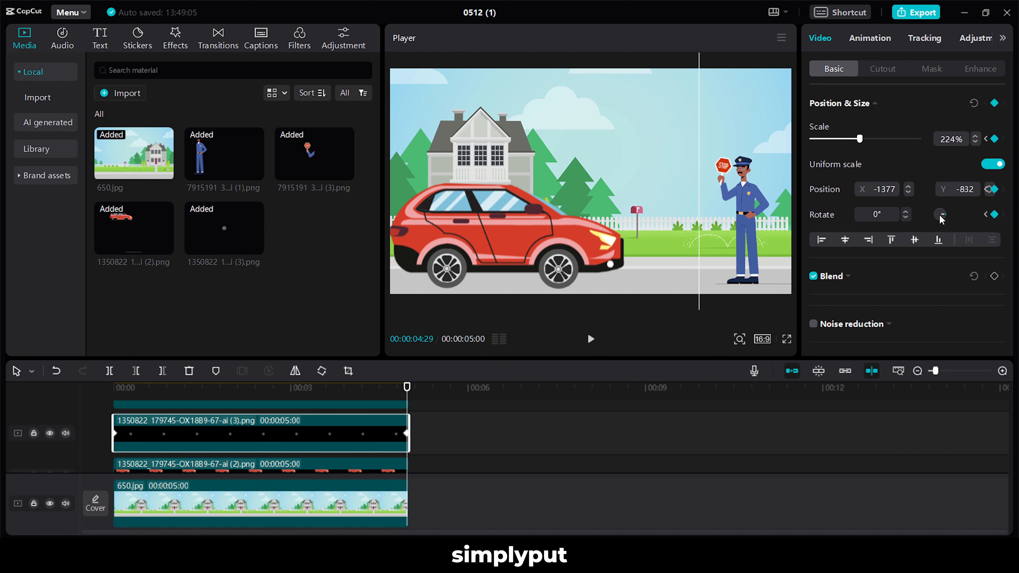
{"action": "left_click_drag", "start_coordinate": [944, 216], "coordinate": [940, 212]}
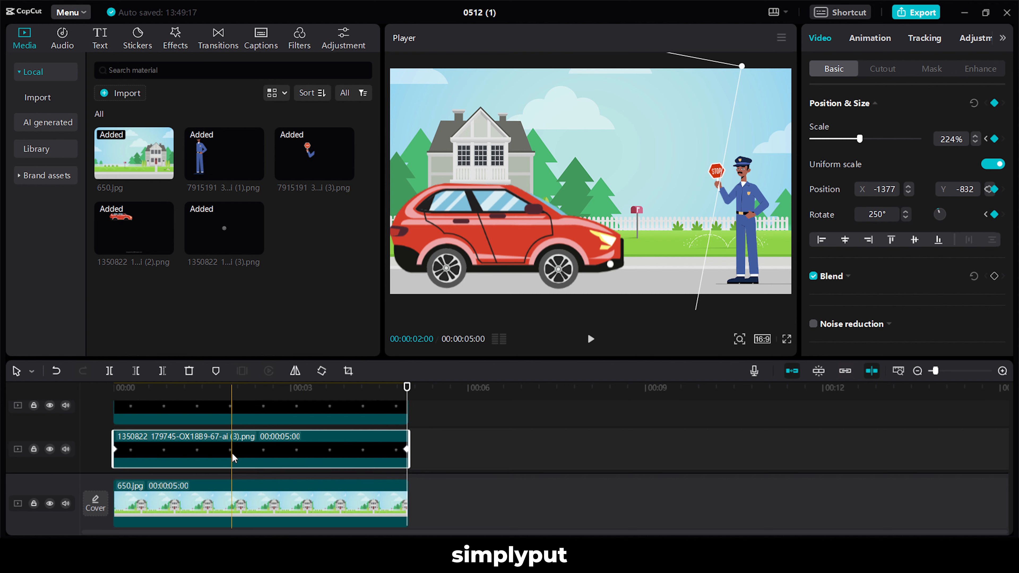
- Add Position & Size keyframes to the front wheel clip at its start and at 00:00:04:29
{"action": "left_click", "coordinate": [222, 388]}
{"action": "left_click_drag", "start_coordinate": [222, 388], "coordinate": [113, 388]}
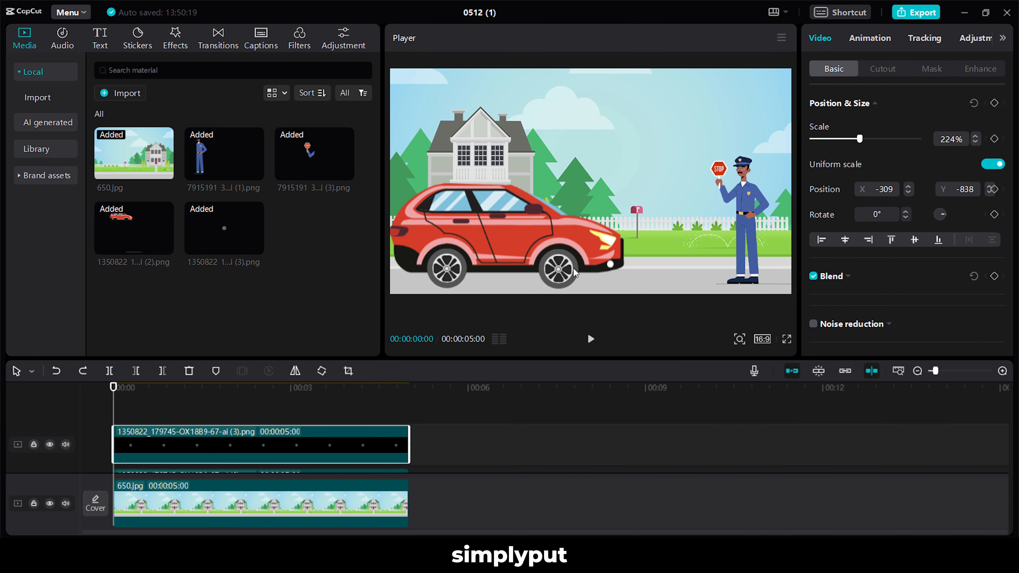
{"action": "left_click", "coordinate": [994, 102]}
{"action": "left_click_drag", "start_coordinate": [113, 387], "coordinate": [406, 388]}
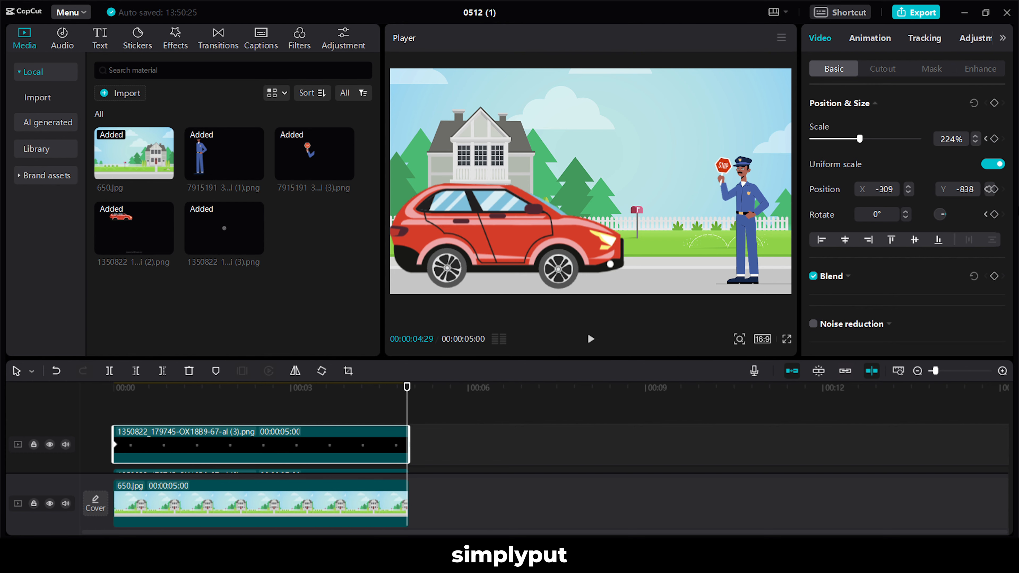
{"action": "left_click", "coordinate": [994, 103]}
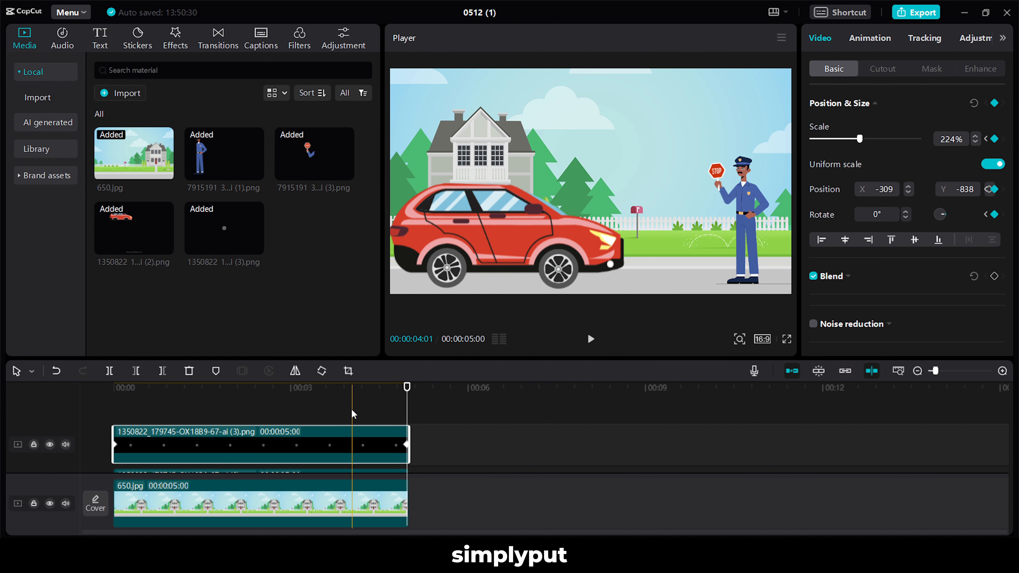
- Set the front wheel's rotation to 250° at its end keyframe
{"action": "left_click", "coordinate": [405, 457]}
{"action": "left_click", "coordinate": [406, 452]}
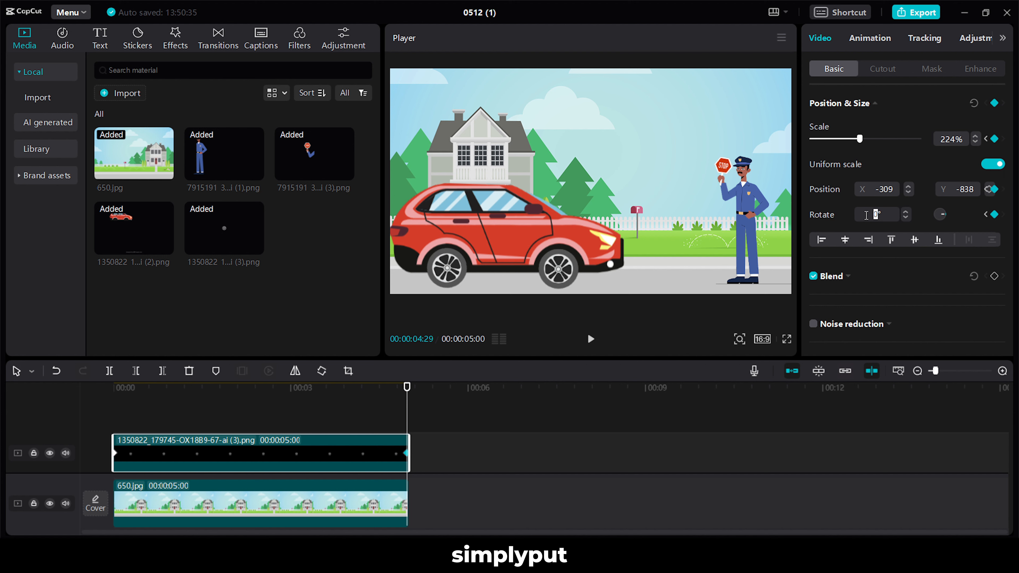
{"action": "type", "text": "250"}
{"action": "key", "text": "Return"}
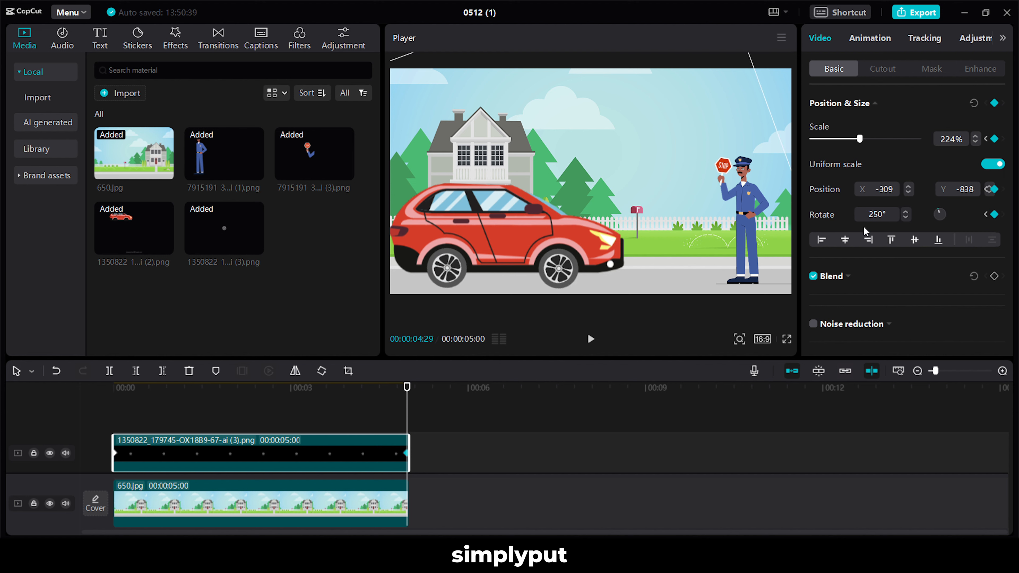
- Play back the wheel rotation and combine the car body and both wheel clips into a compound clip
{"action": "key", "text": "space"}
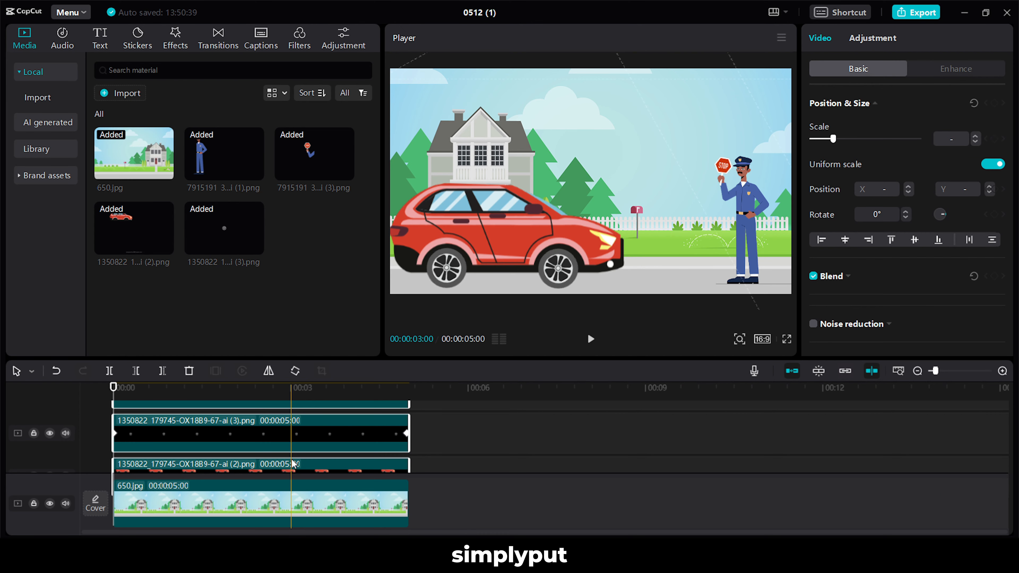
{"action": "right_click", "coordinate": [316, 465]}
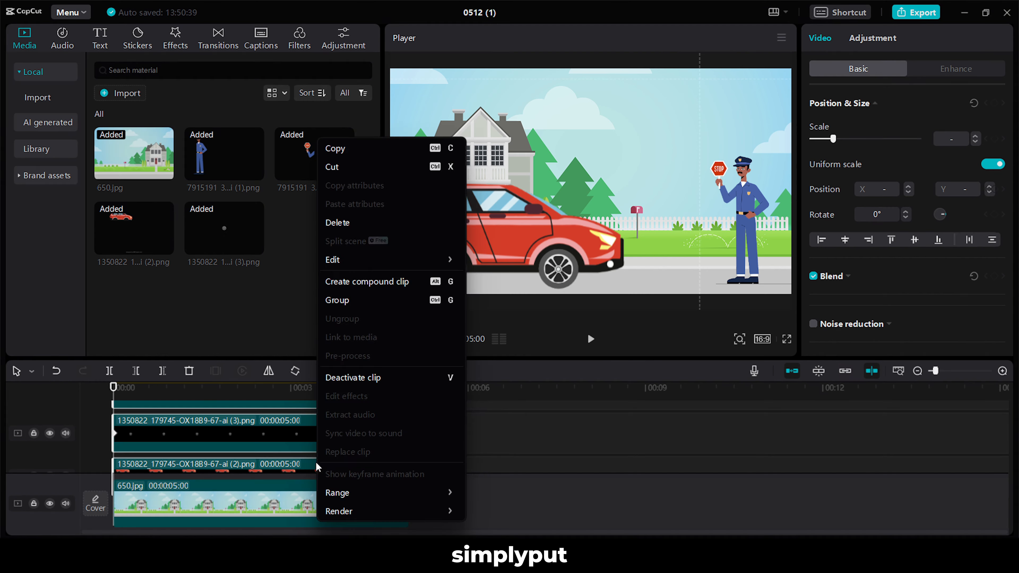
{"action": "left_click", "coordinate": [364, 282]}
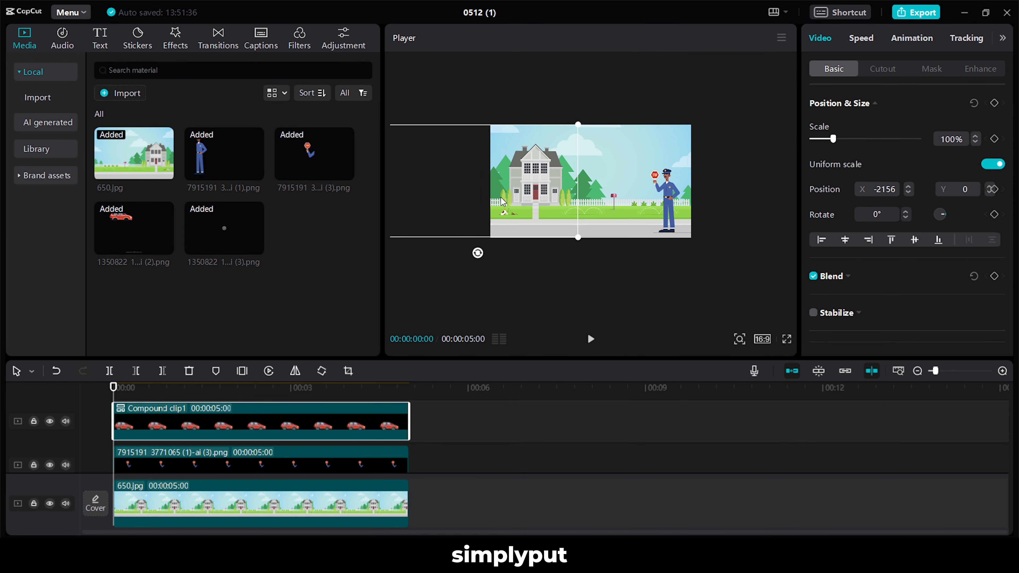
- Animate the car compound clip with Position & Size keyframes from X -2289 off-frame at 00:00 to X 867 at 00:00:04:27, and preview it
{"action": "left_click_drag", "start_coordinate": [506, 202], "coordinate": [500, 203]}
{"action": "left_click", "coordinate": [993, 103]}
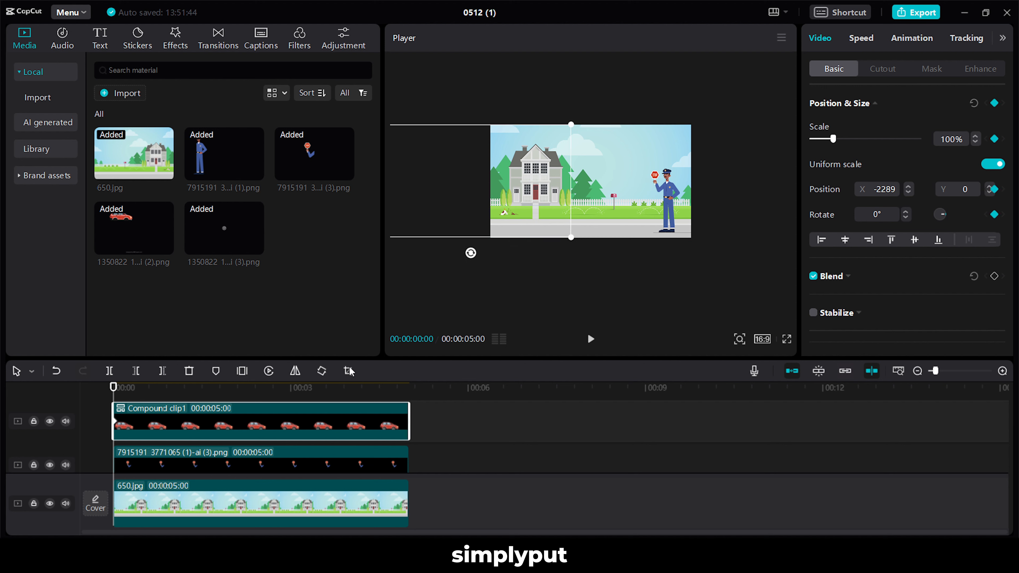
{"action": "left_click", "coordinate": [403, 388]}
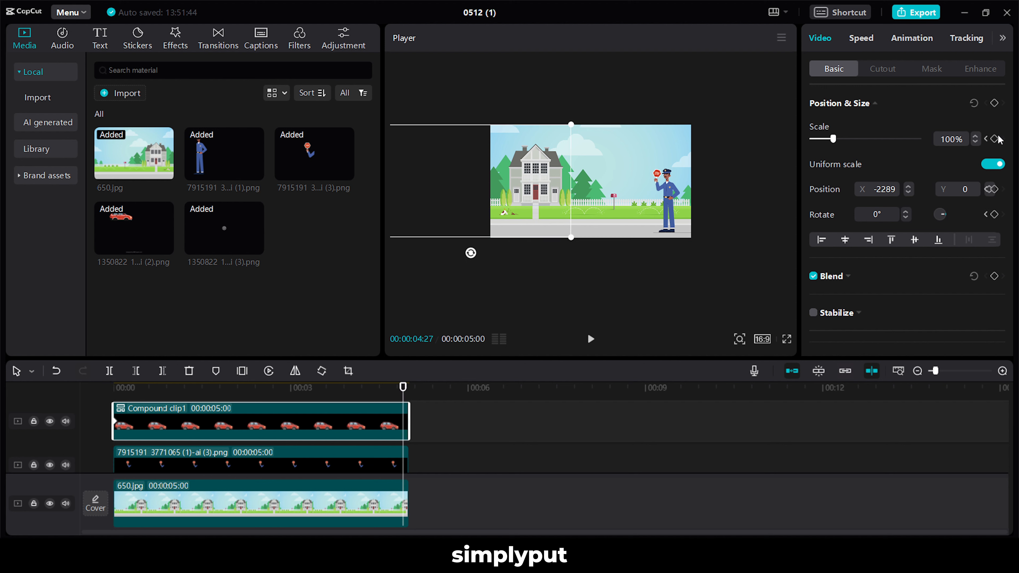
{"action": "left_click", "coordinate": [993, 103]}
{"action": "left_click_drag", "start_coordinate": [484, 215], "coordinate": [661, 215]}
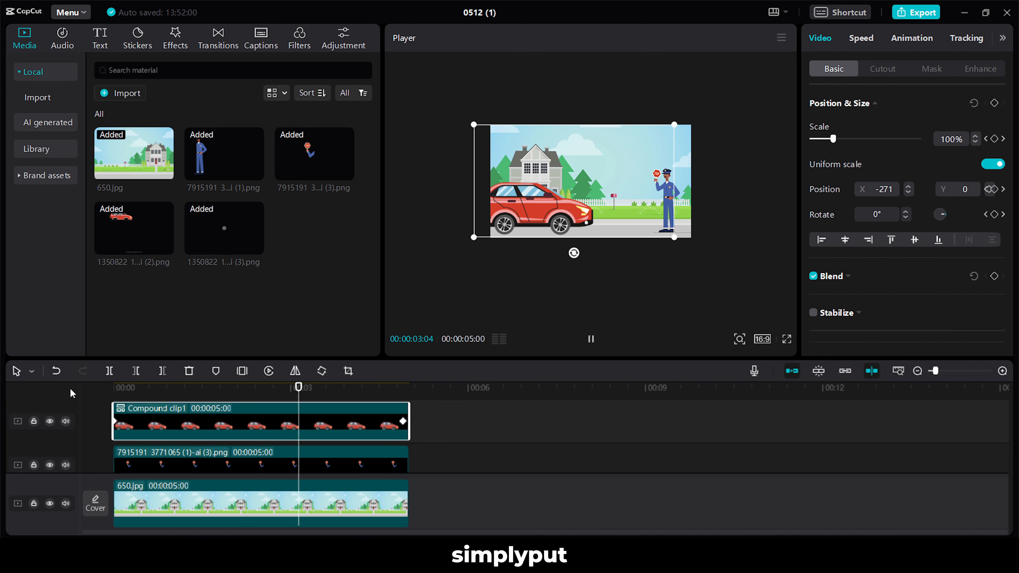
{"action": "left_click", "coordinate": [295, 387]}
{"action": "key", "text": "space"}
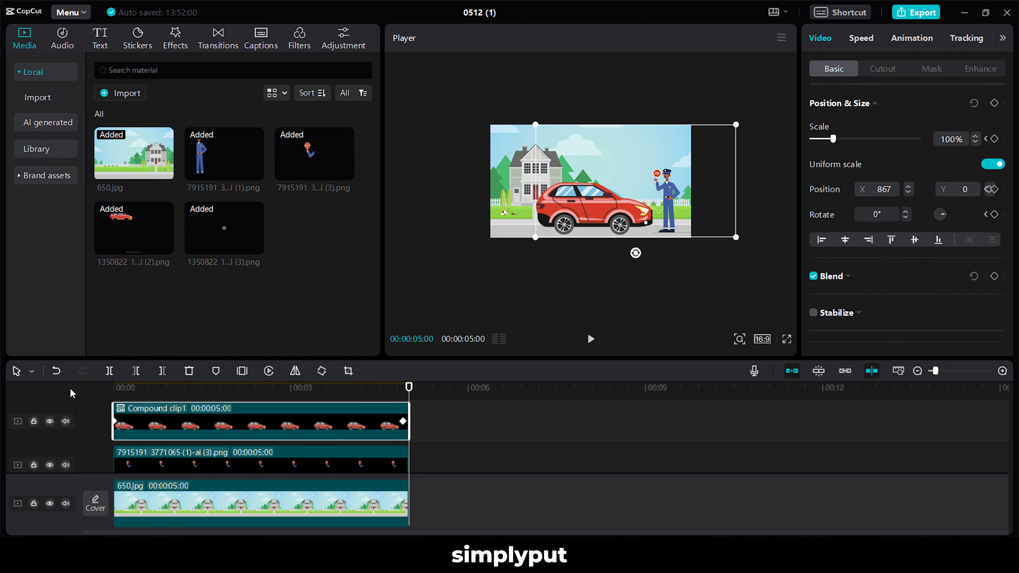
- Shift the car compound clip's end keyframe earlier to 00:00:02:18 and preview the faster drive-in
{"action": "left_click", "coordinate": [403, 421]}
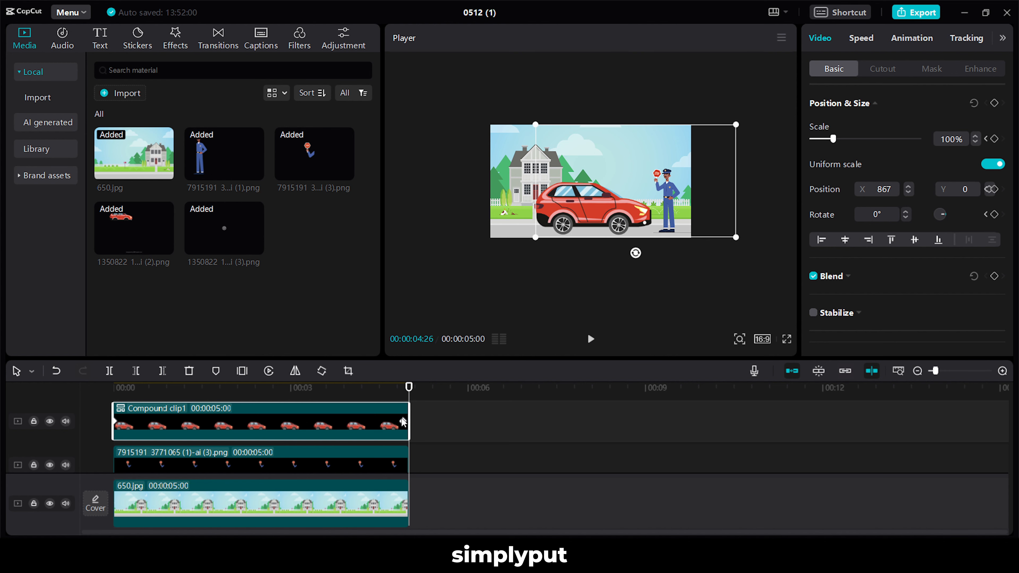
{"action": "left_click_drag", "start_coordinate": [402, 421], "coordinate": [266, 421]}
{"action": "left_click", "coordinate": [213, 387]}
{"action": "key", "text": "space"}
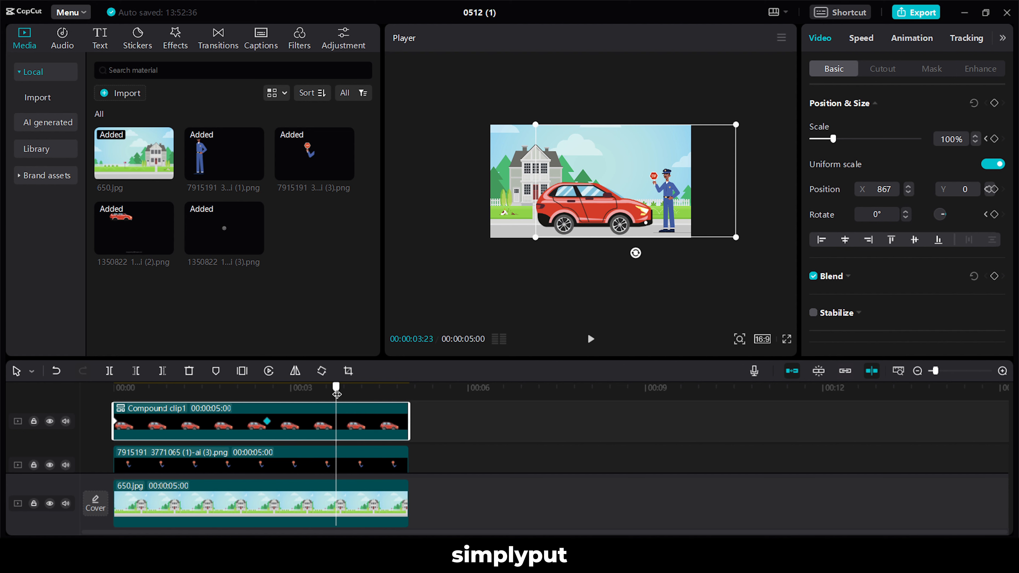
{"action": "left_click", "coordinate": [267, 387]}
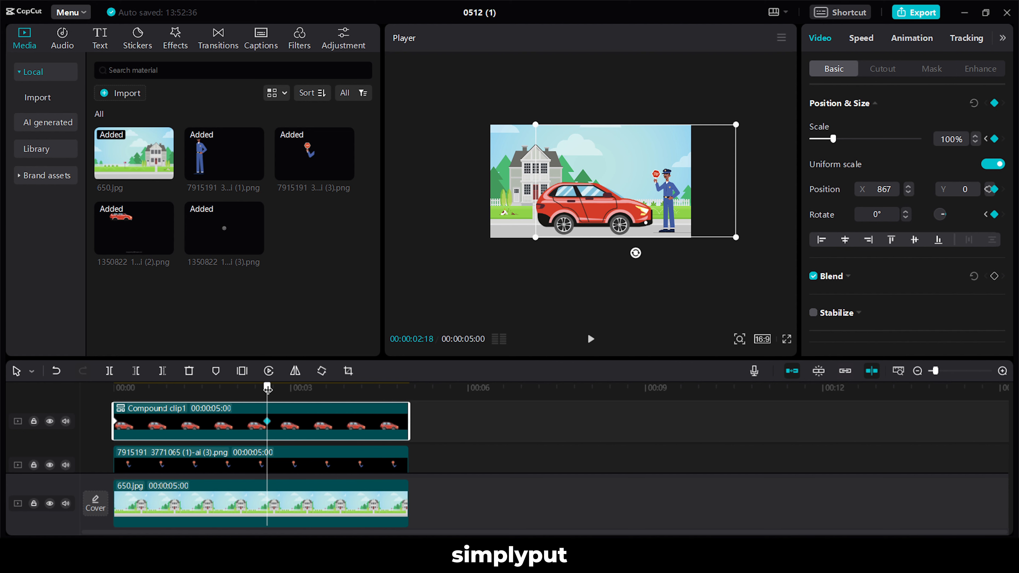
- Undo the compound clip, move both wheel clips' end keyframes to about 00:00:02:13, and preview the rotation
{"action": "right_click", "coordinate": [260, 416]}
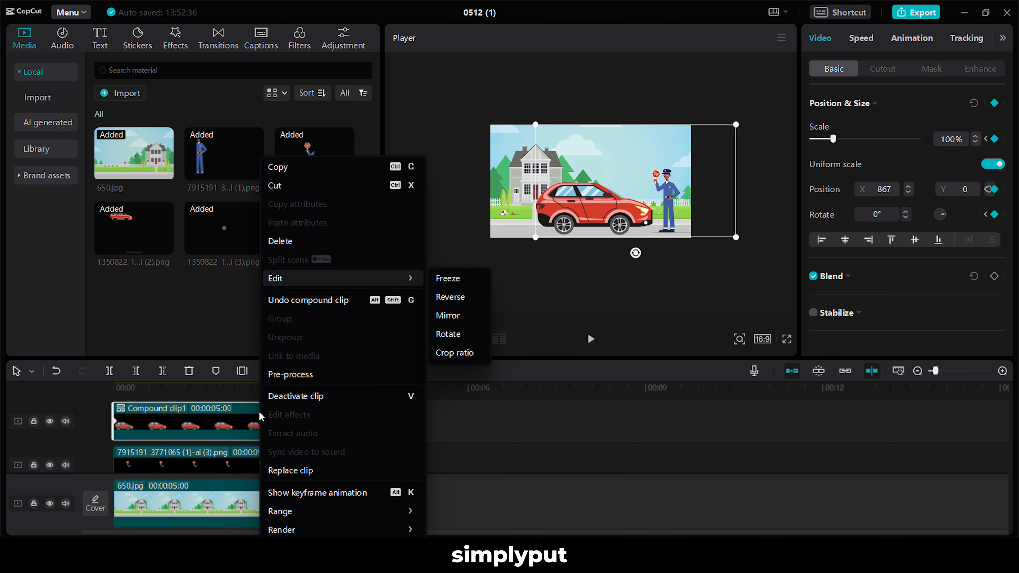
{"action": "left_click", "coordinate": [297, 300]}
{"action": "left_click", "coordinate": [300, 424]}
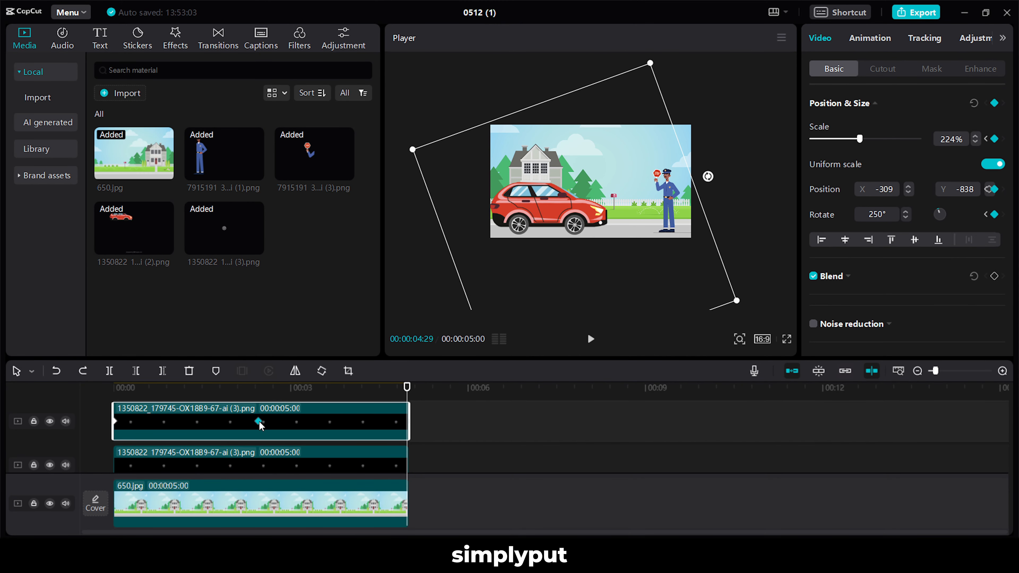
{"action": "left_click", "coordinate": [406, 466]}
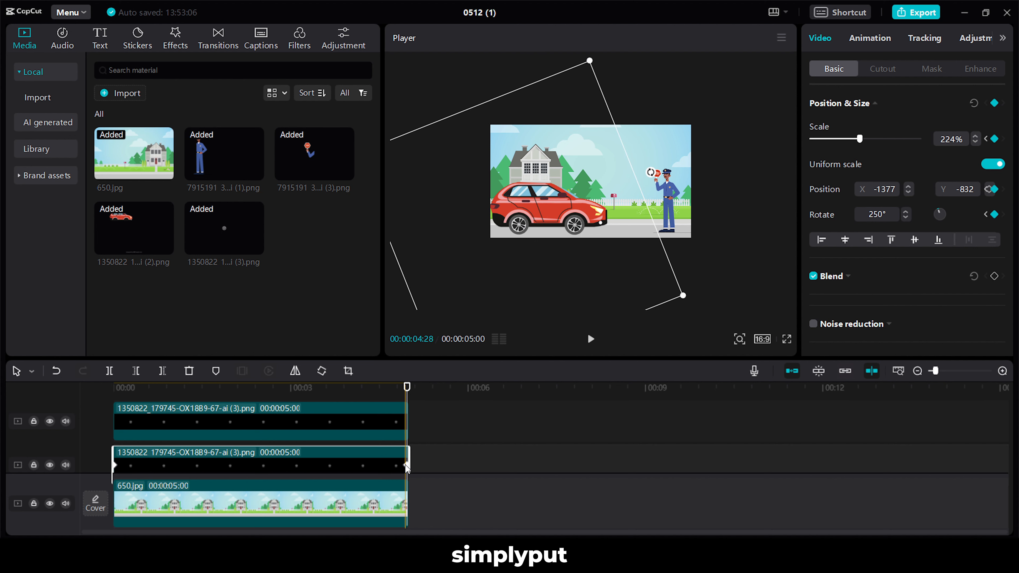
{"action": "left_click_drag", "start_coordinate": [406, 466], "coordinate": [379, 465]}
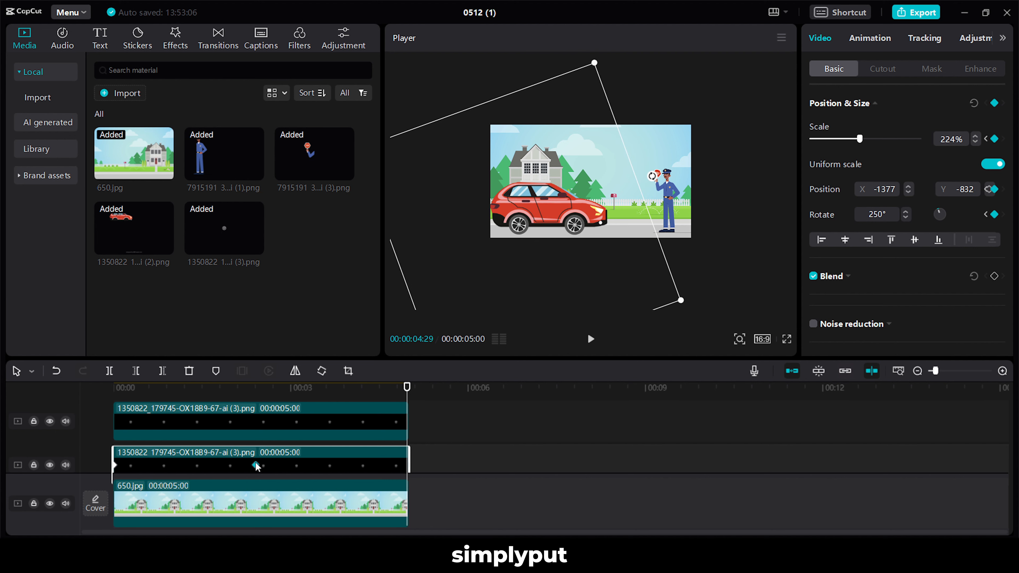
{"action": "left_click", "coordinate": [256, 465]}
{"action": "left_click", "coordinate": [258, 426]}
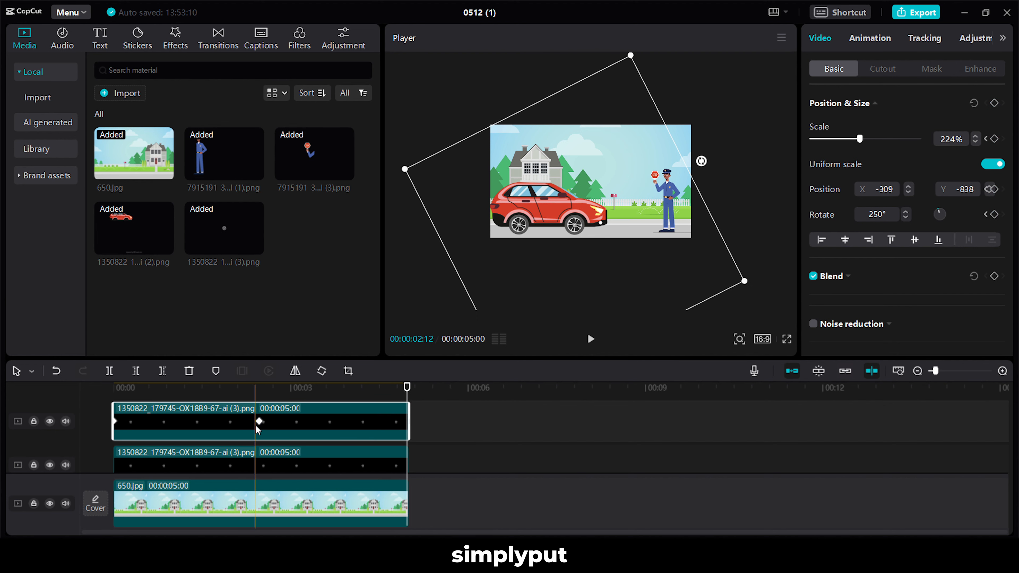
{"action": "left_click", "coordinate": [257, 466]}
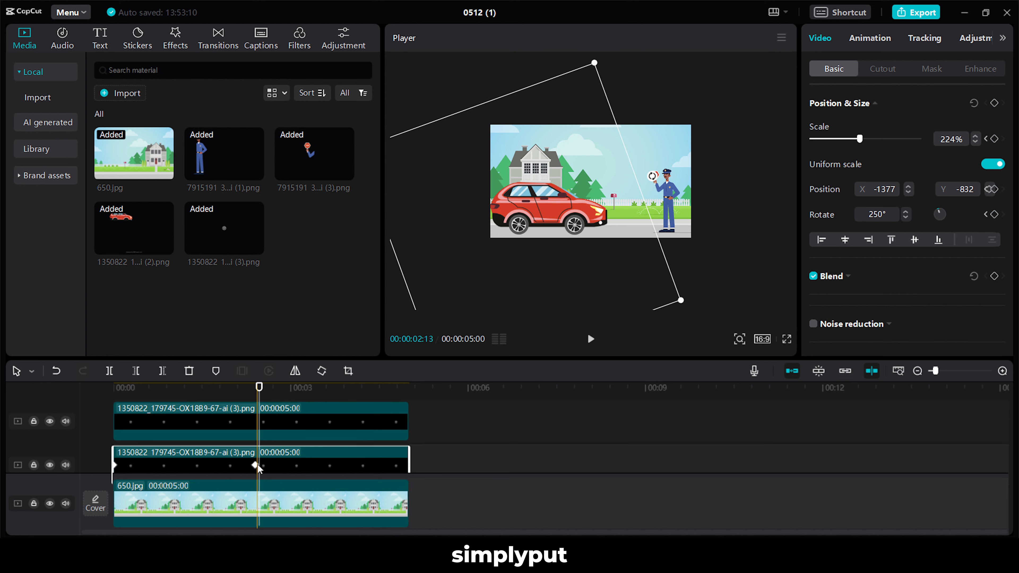
{"action": "left_click", "coordinate": [258, 465]}
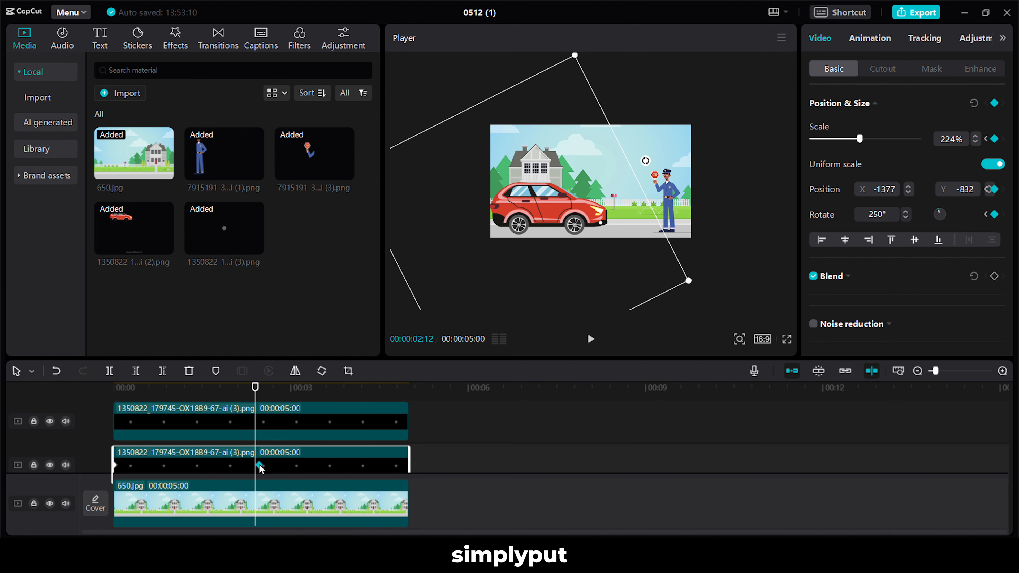
{"action": "left_click", "coordinate": [124, 419]}
{"action": "key", "text": "space"}
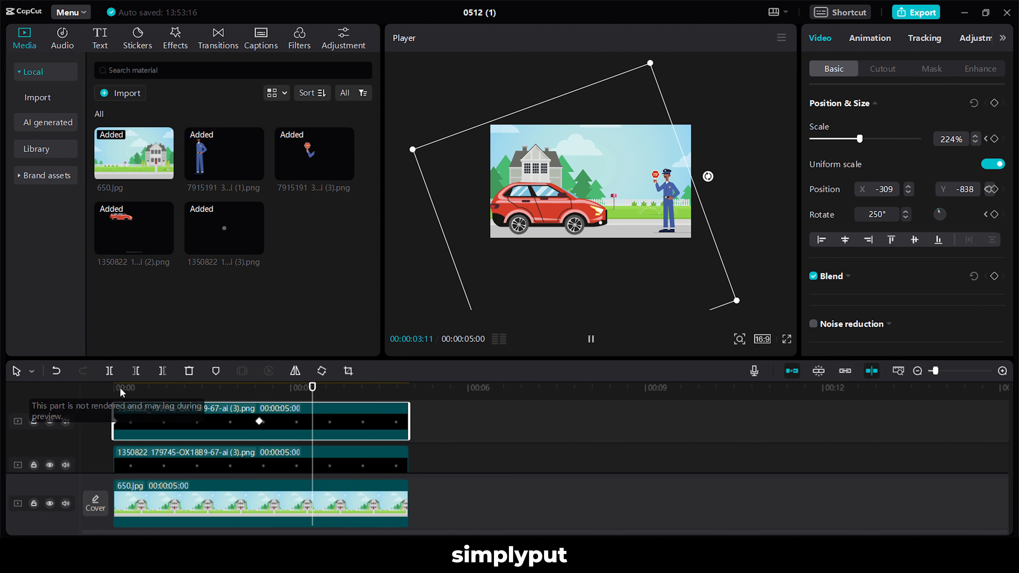
- Create a compound clip from the car body and both retimed wheel clips
{"action": "scroll", "coordinate": [312, 461], "scroll_direction": "down", "scroll_amount": 1}
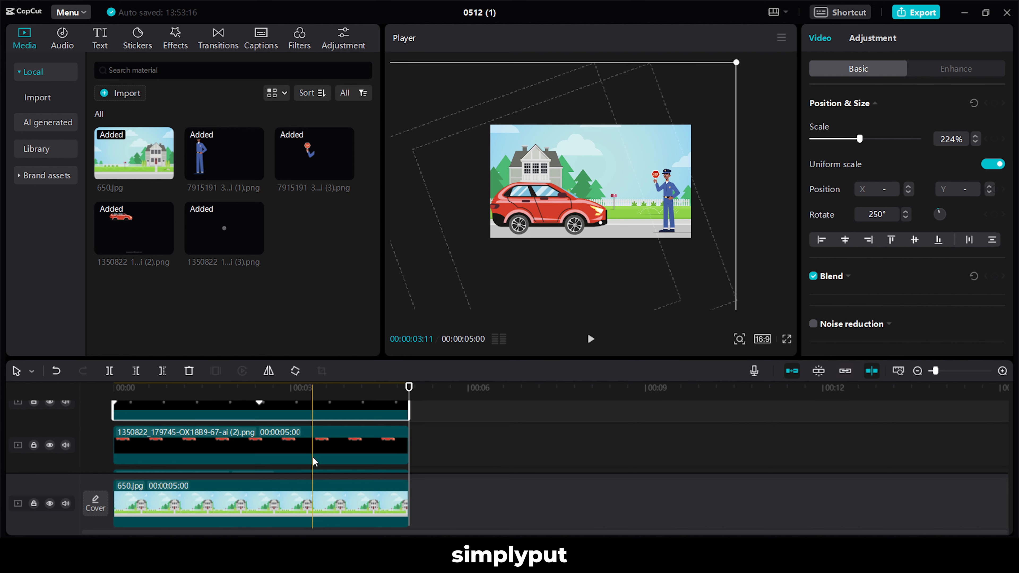
{"action": "left_click", "coordinate": [307, 439], "text": "ctrl"}
{"action": "right_click", "coordinate": [307, 439]}
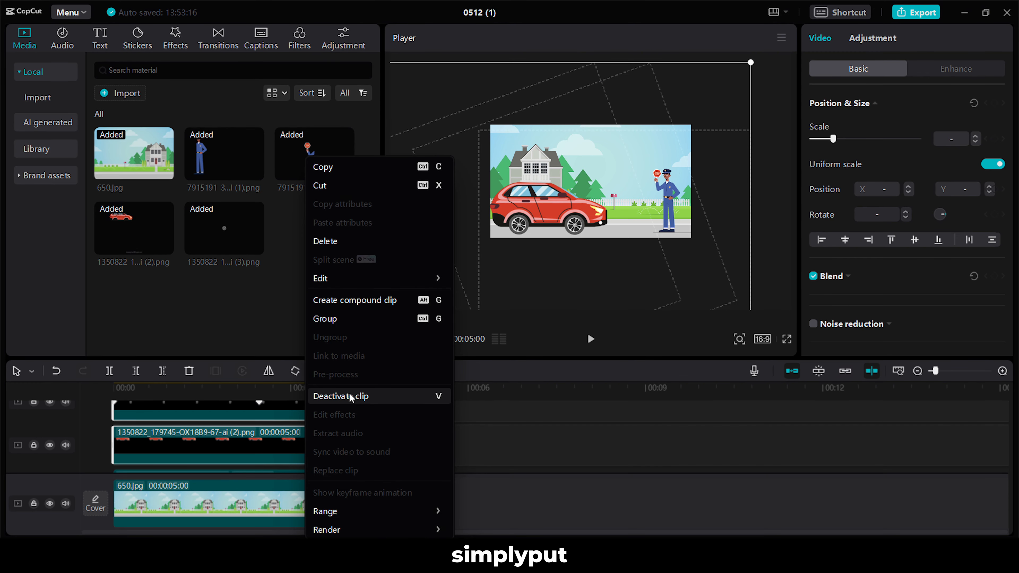
{"action": "left_click", "coordinate": [339, 300]}
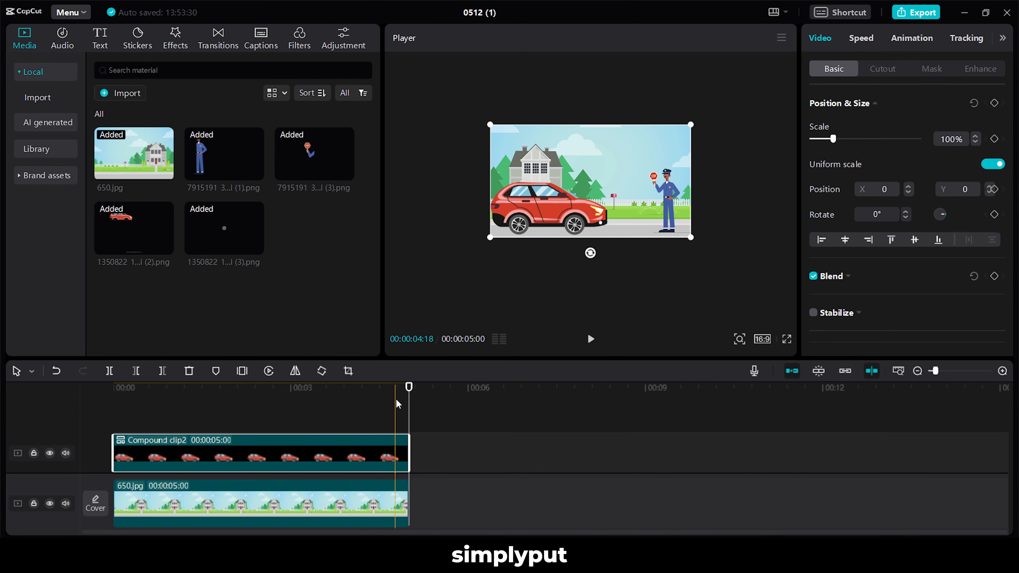
- Keyframe the new car compound clip off-frame at X -2356 at 00:00 and beside the policeman at X 775 at 00:00:02:15
{"action": "left_click", "coordinate": [401, 388]}
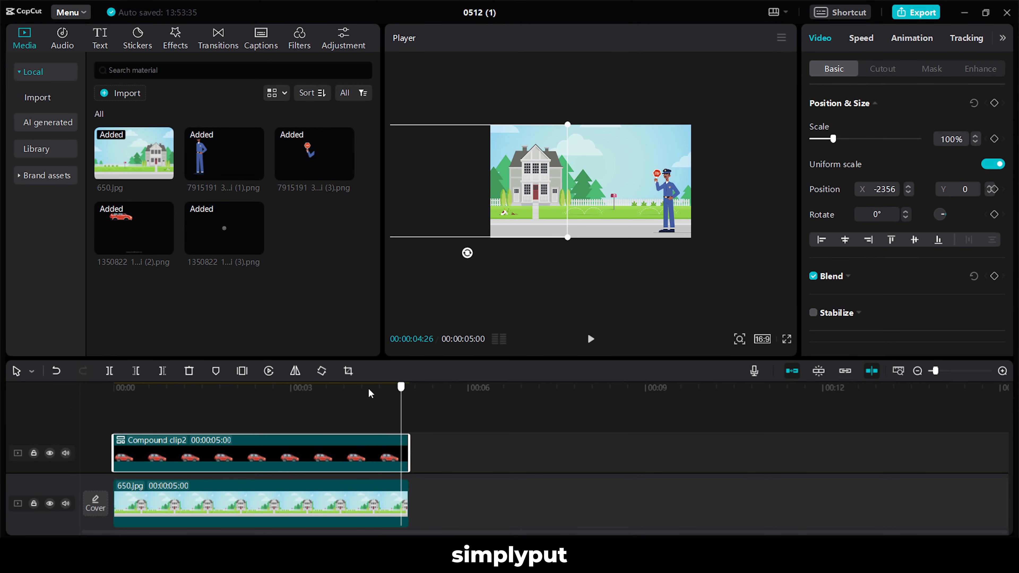
{"action": "left_click_drag", "start_coordinate": [370, 393], "coordinate": [102, 406]}
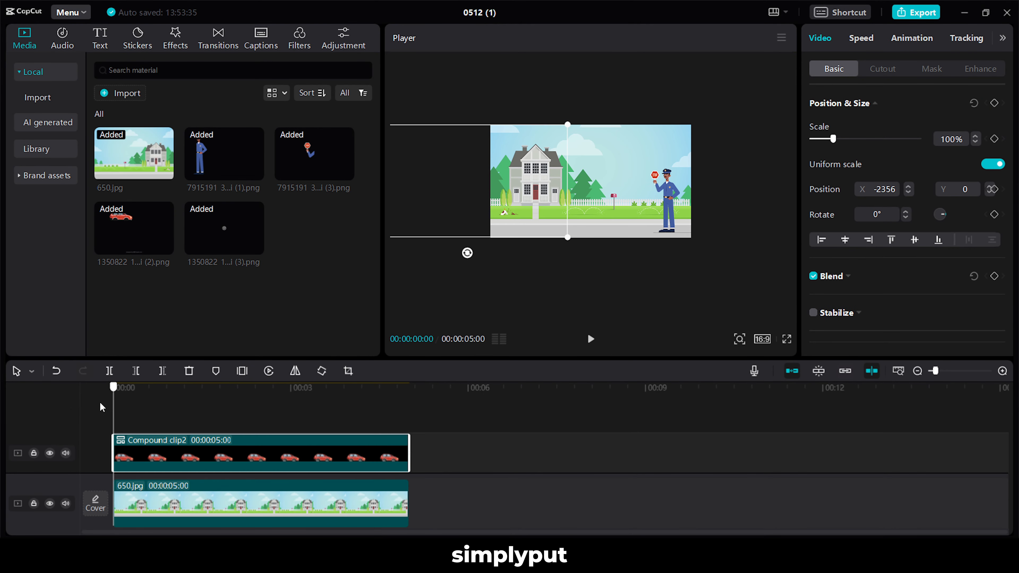
{"action": "left_click", "coordinate": [996, 105]}
{"action": "left_click_drag", "start_coordinate": [113, 387], "coordinate": [260, 395]}
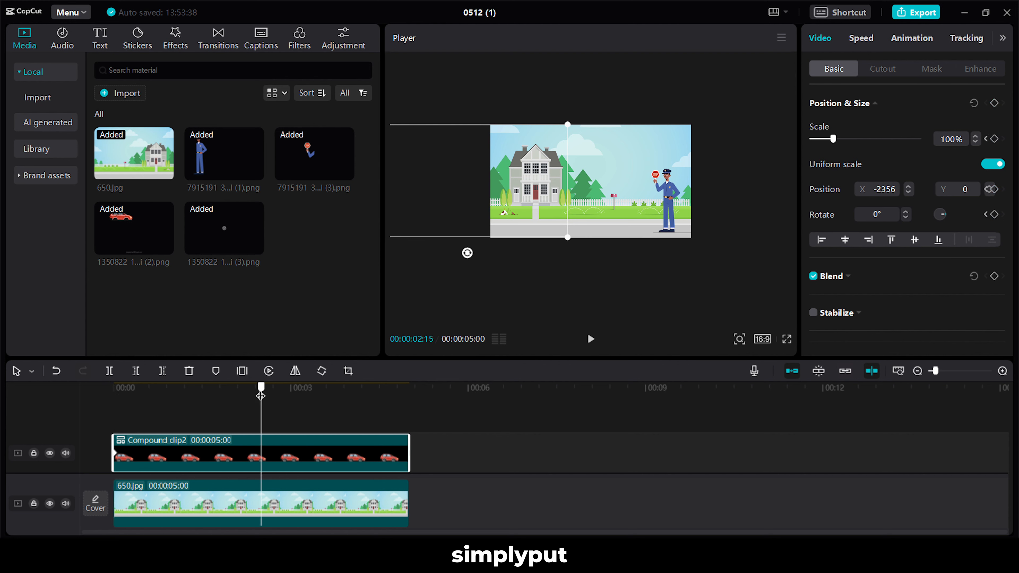
{"action": "left_click_drag", "start_coordinate": [494, 217], "coordinate": [658, 217]}
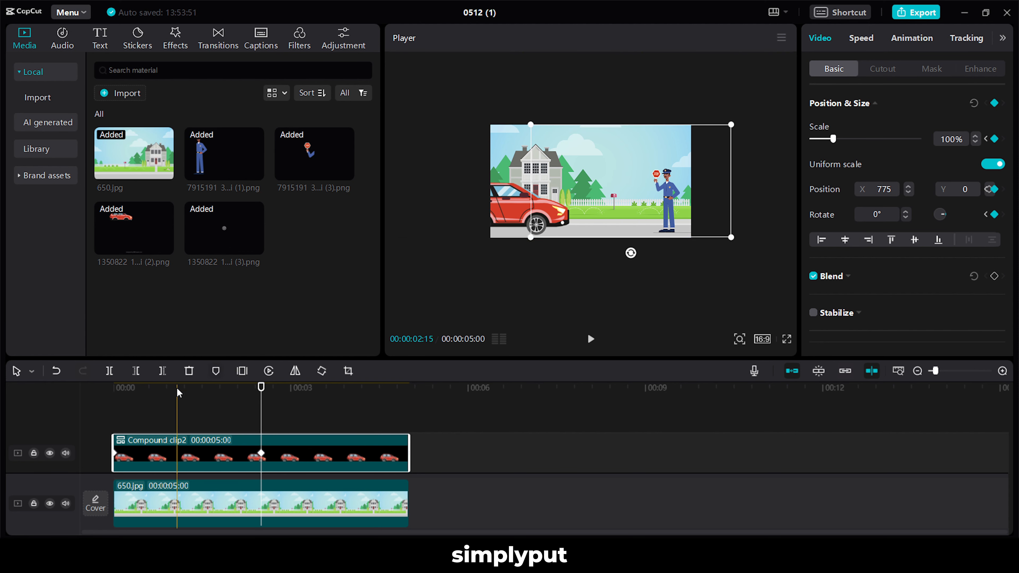
- Show the car compound clip's keyframe animation, expand its X position curve, and open the graph presets
{"action": "left_click", "coordinate": [266, 391]}
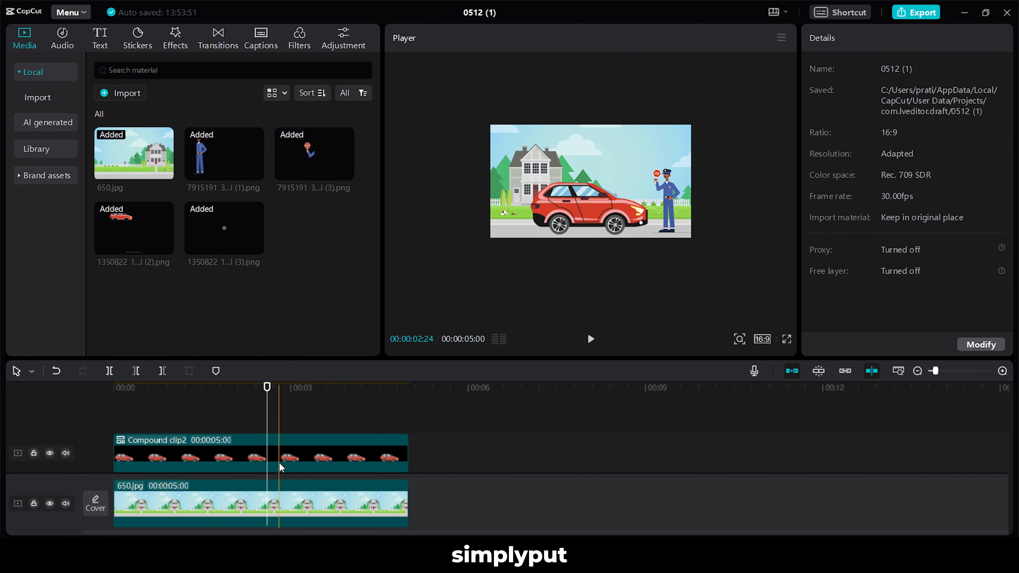
{"action": "right_click", "coordinate": [268, 440]}
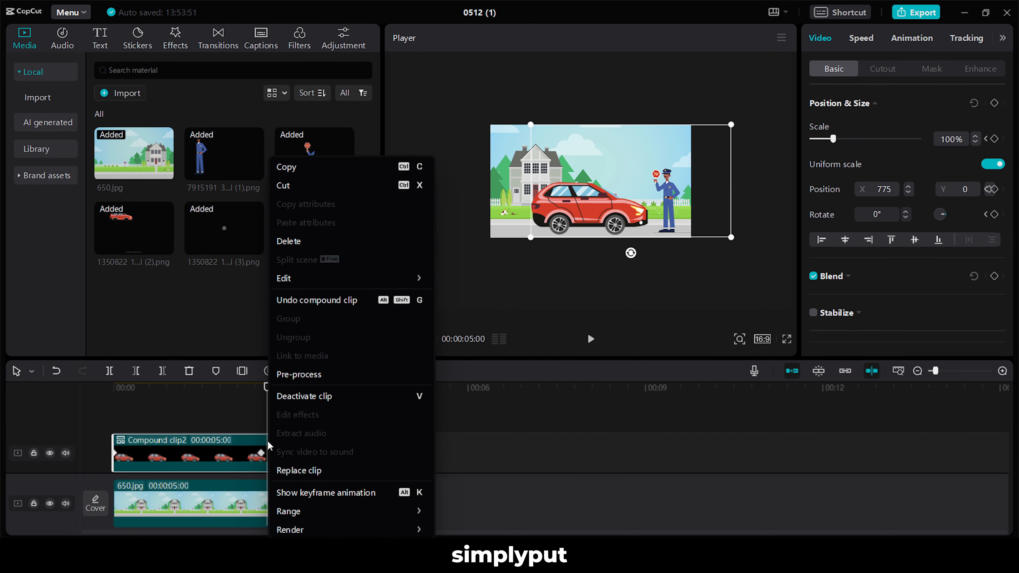
{"action": "left_click", "coordinate": [308, 492]}
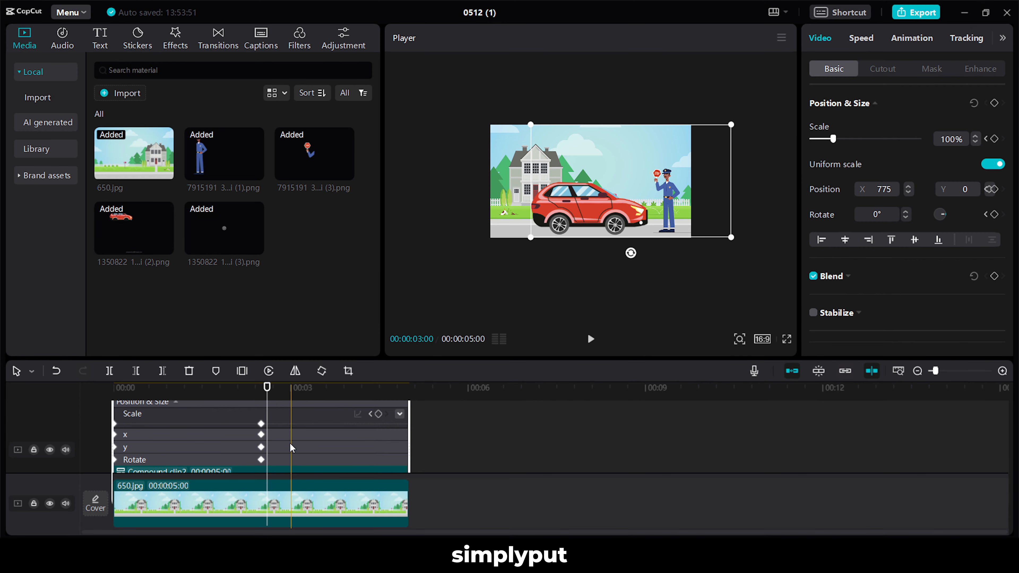
{"action": "left_click", "coordinate": [305, 434]}
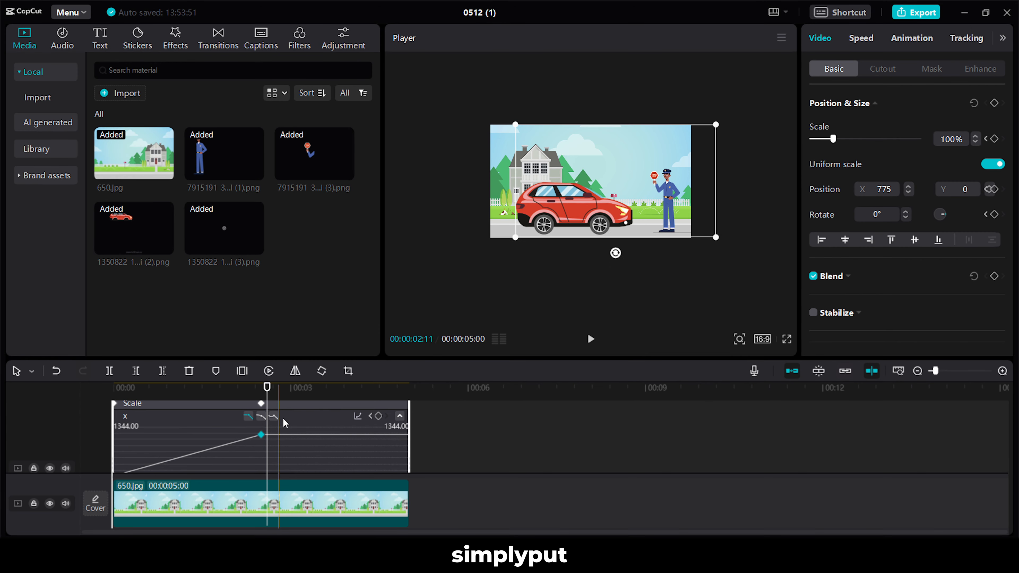
{"action": "left_click", "coordinate": [357, 416]}
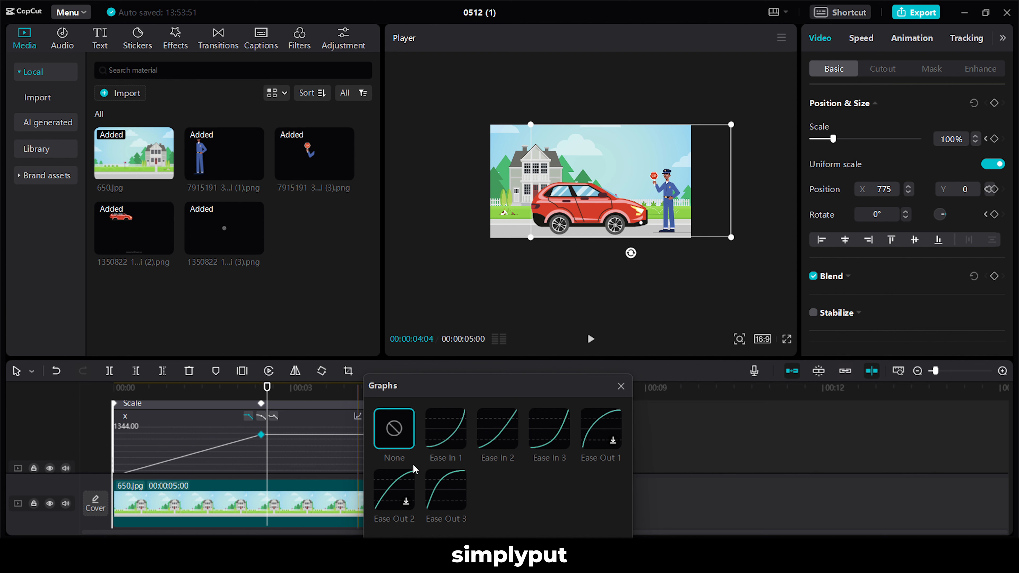